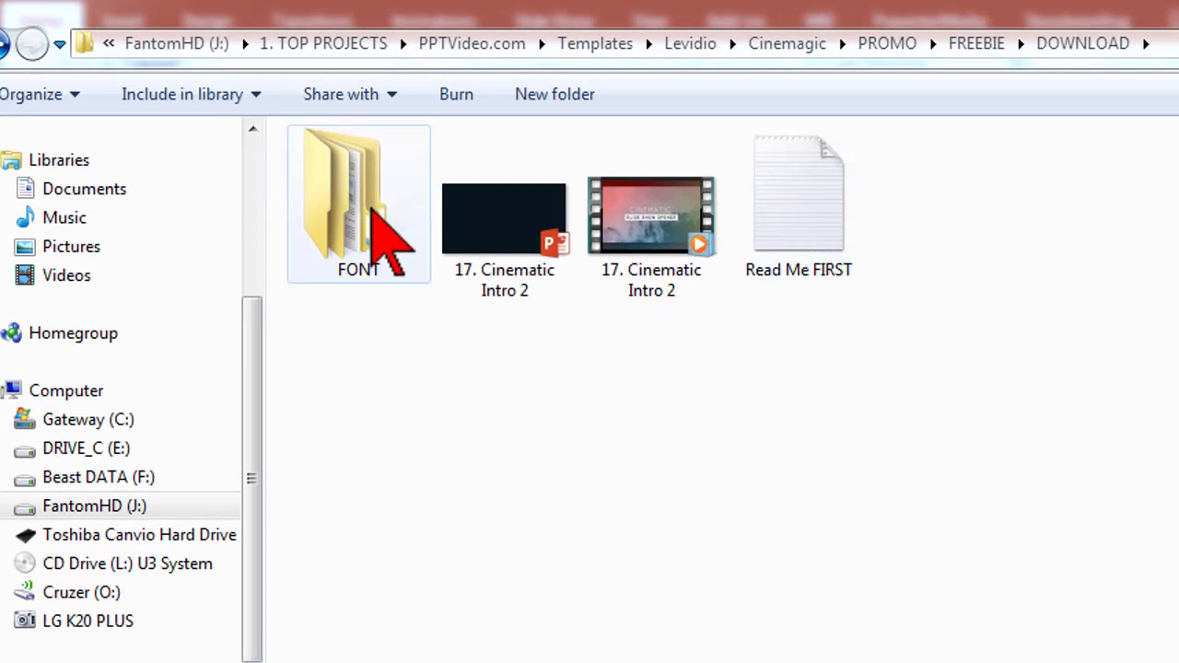
Look up the available options for the BebasNeue font file in FONT > Bebas Neue and return to the DOWNLOAD folder
double_click(373, 210)
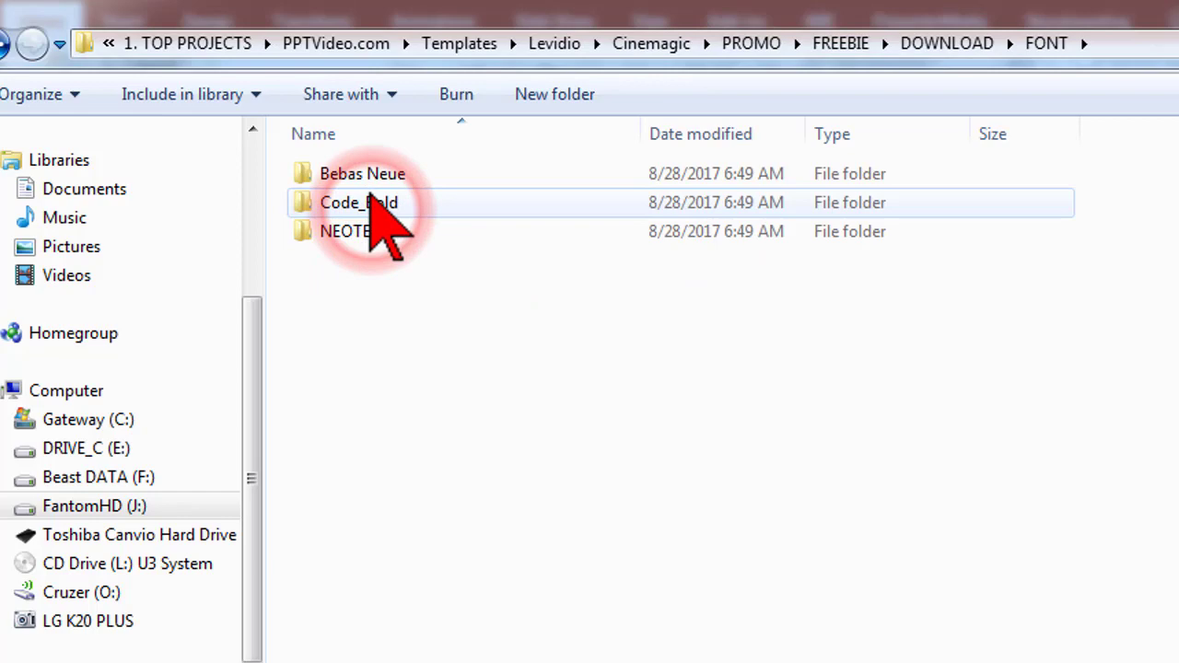
double_click(371, 177)
right_click(370, 177)
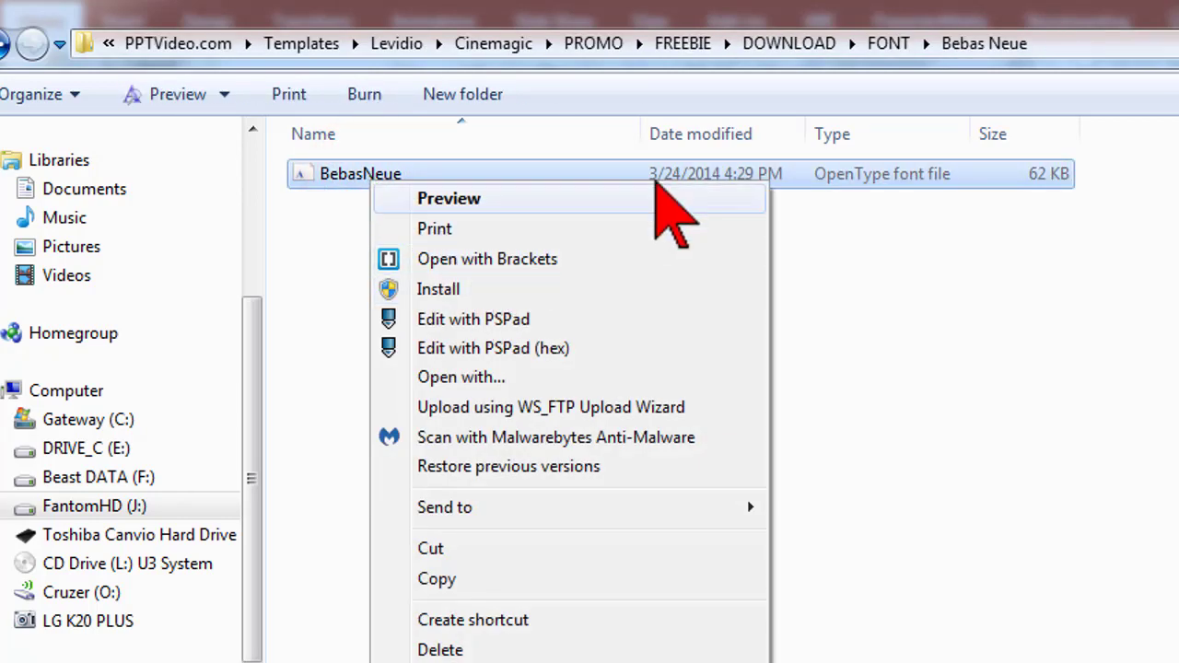
left_click(844, 54)
left_click(846, 56)
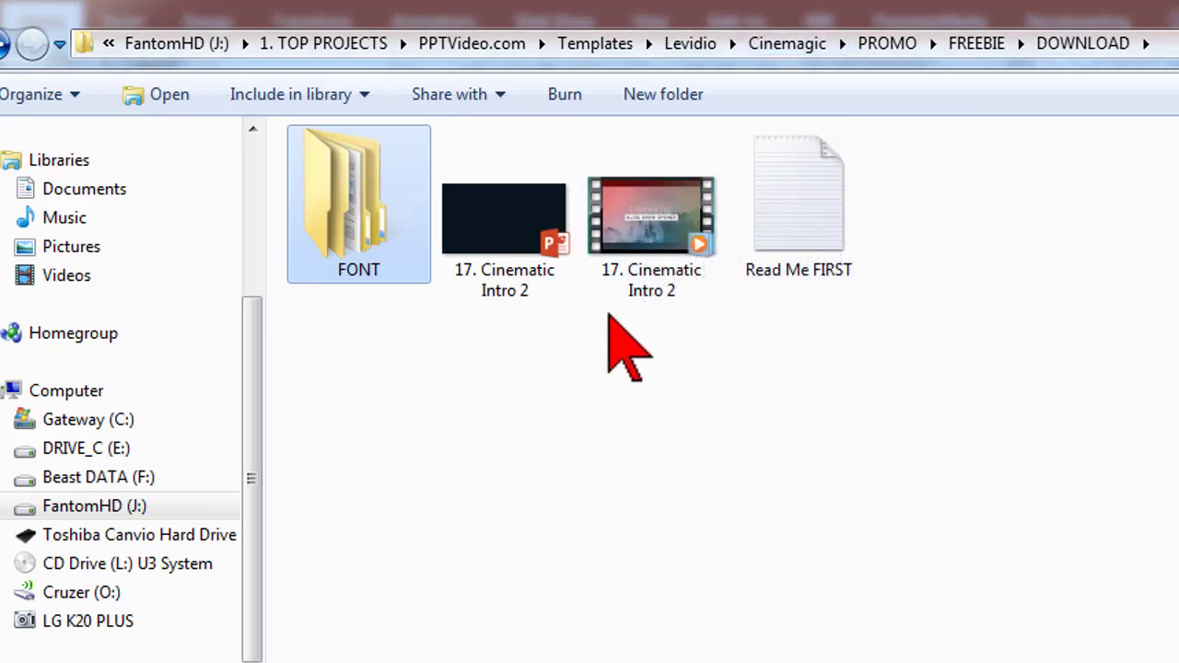
Open the 17. Cinematic Intro 2 presentation and save a copy as My video in the DOWNLOAD folder
left_click(518, 232)
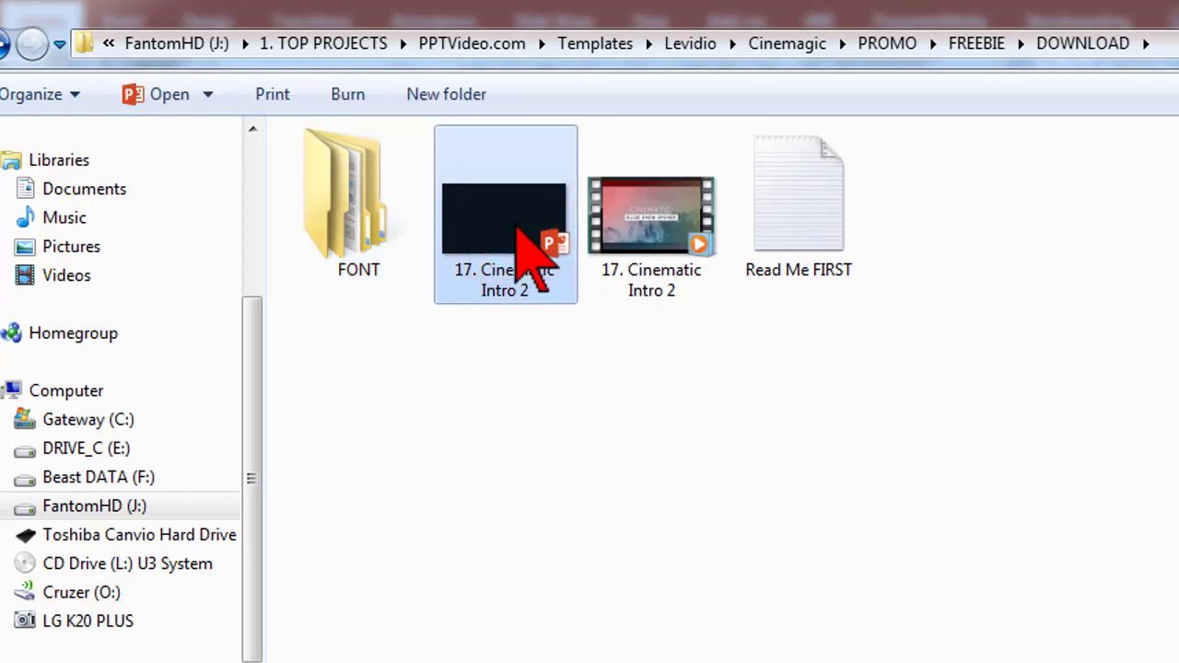
double_click(530, 249)
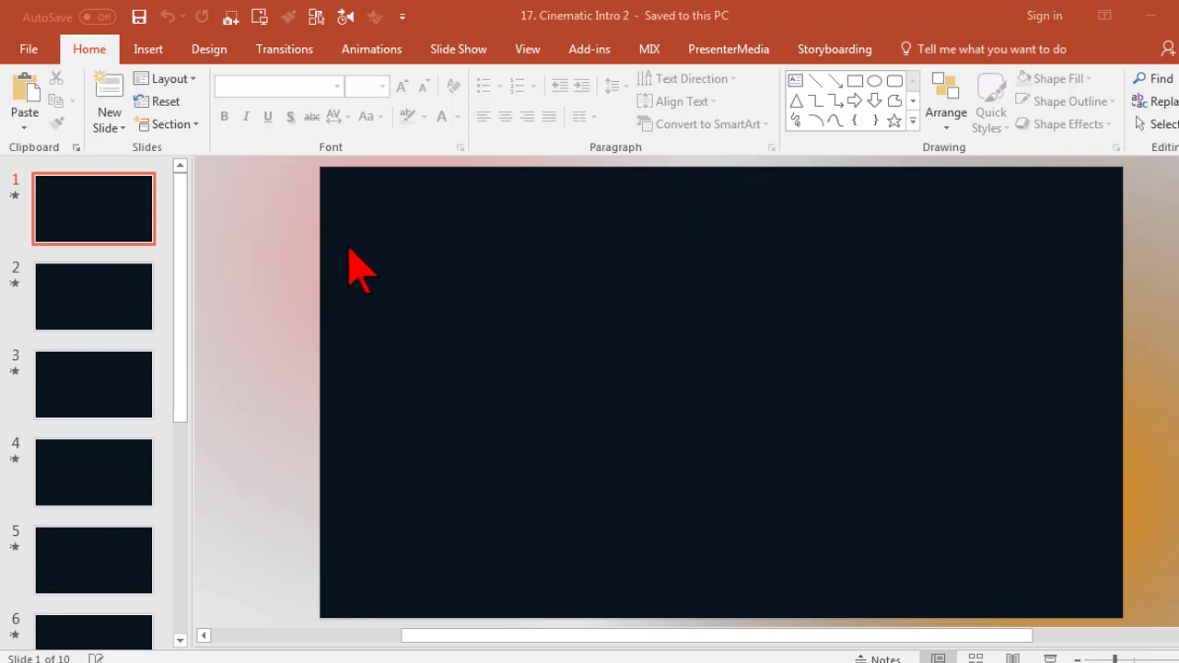
left_click(33, 48)
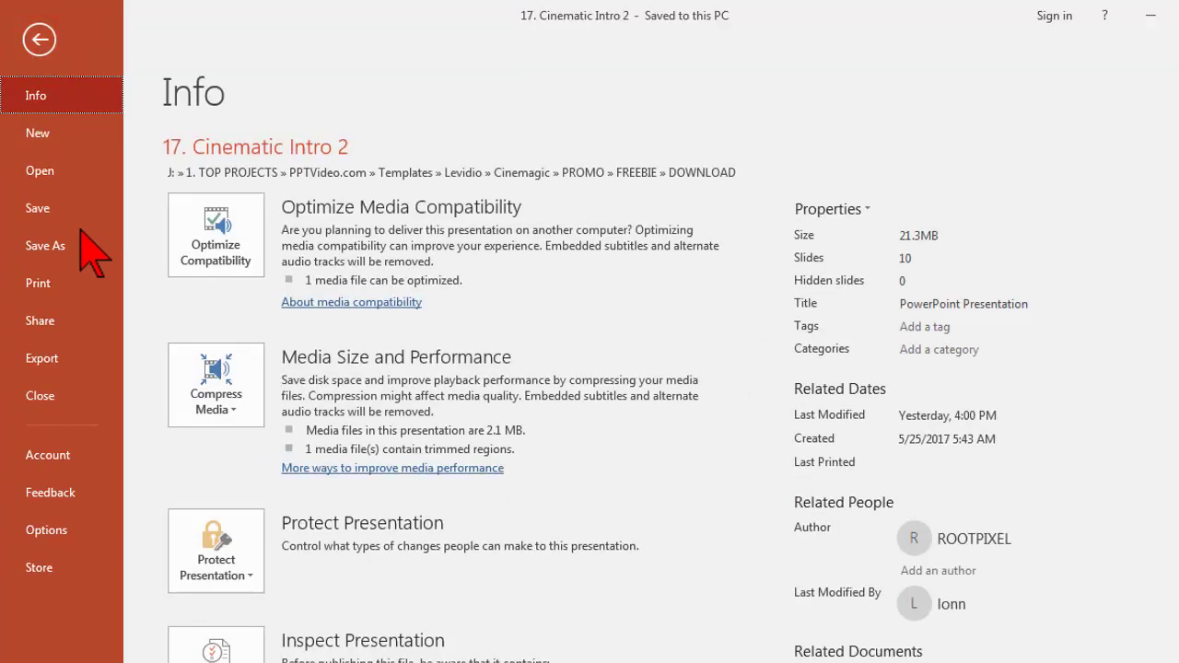
left_click(83, 246)
left_click(241, 375)
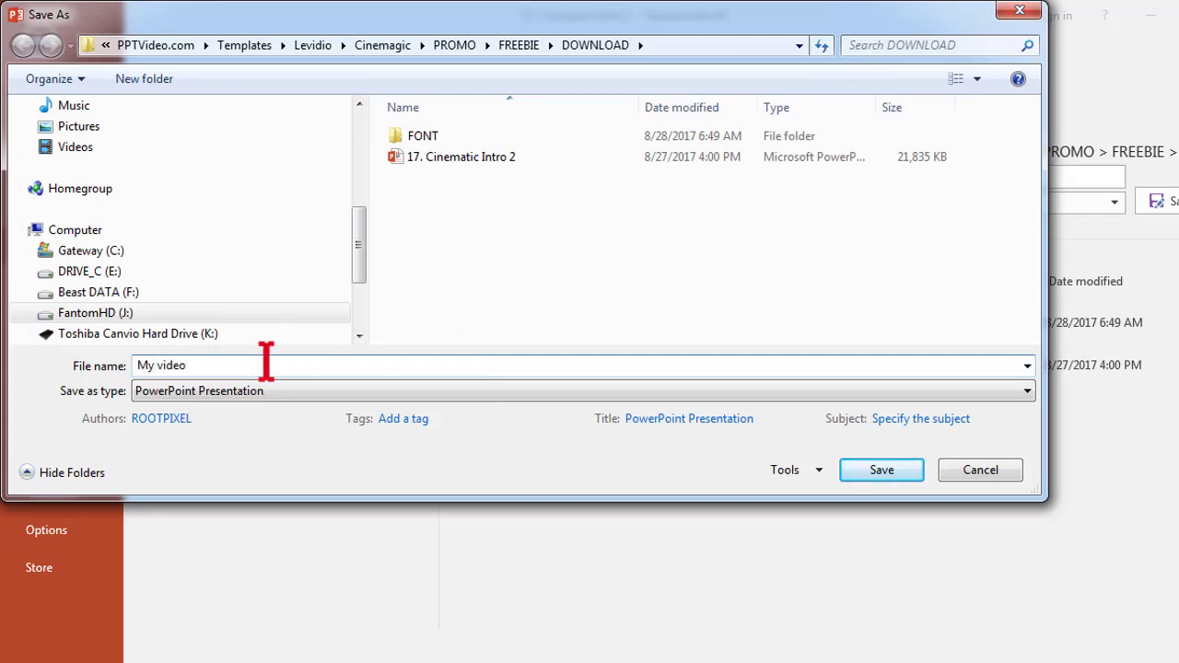
type("My video")
left_click(862, 473)
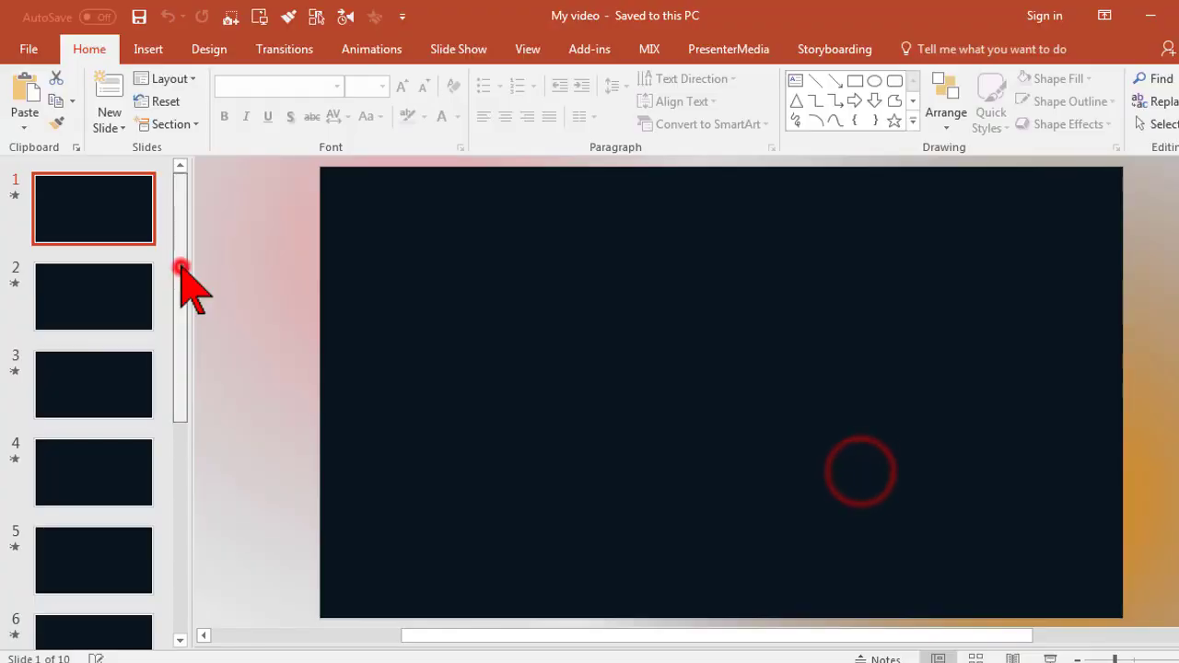
Look through the template's slides, including the closing logo on slide 10
left_click_drag(181, 267, 182, 233)
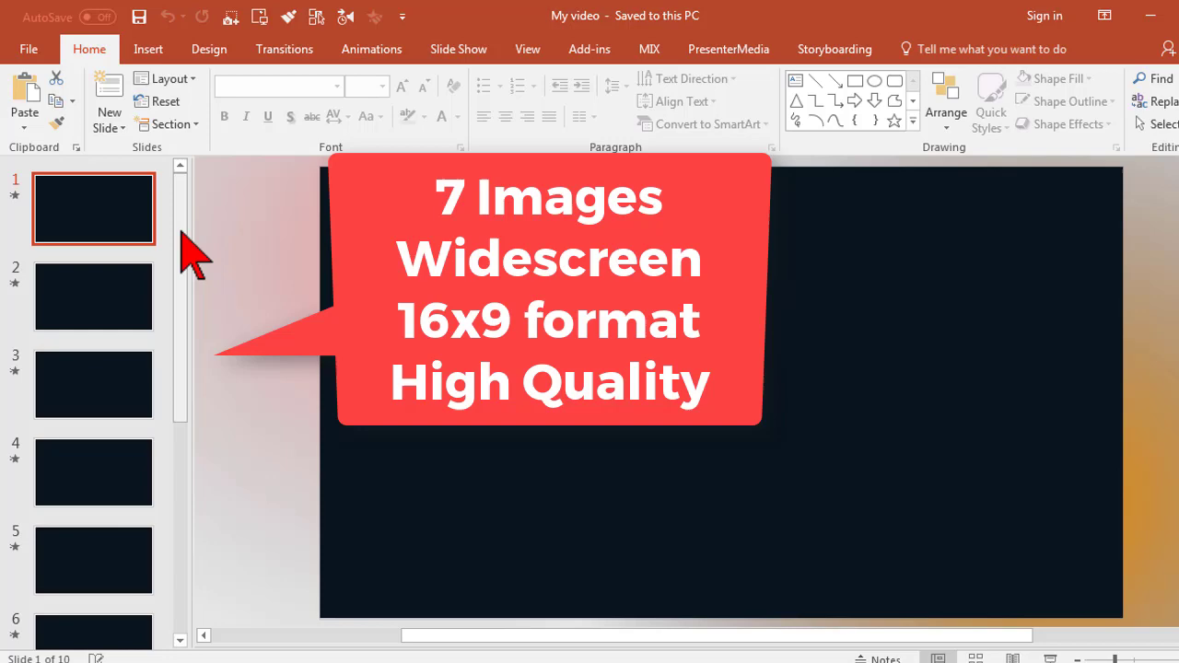
left_click_drag(182, 245, 181, 516)
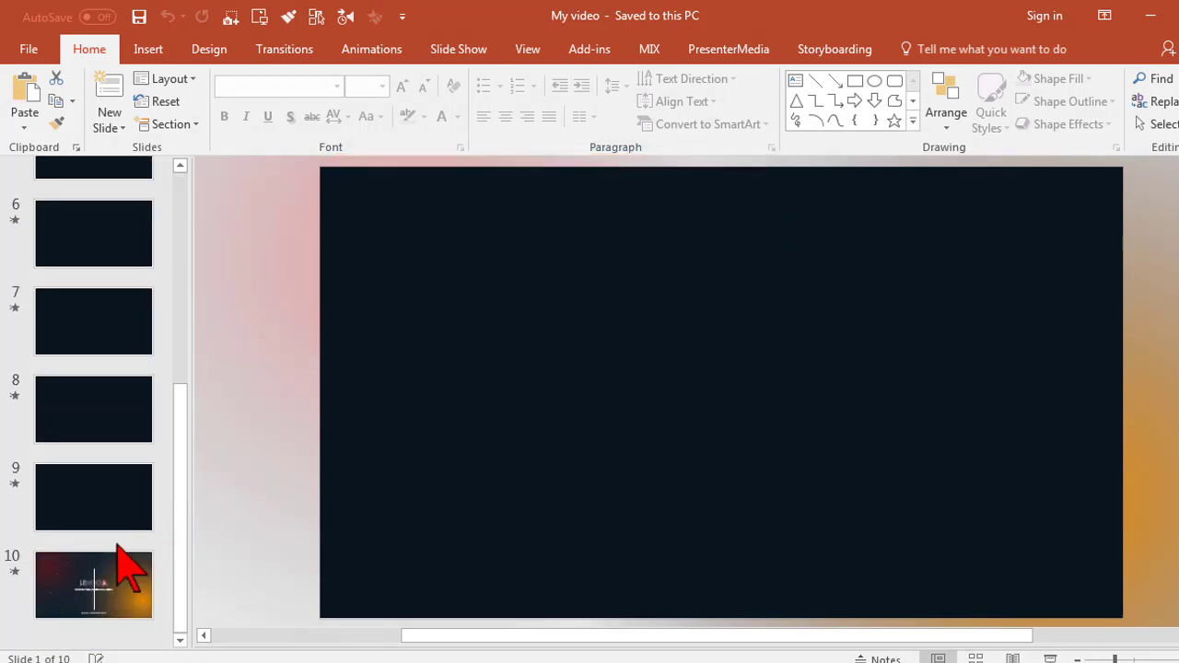
left_click(104, 564)
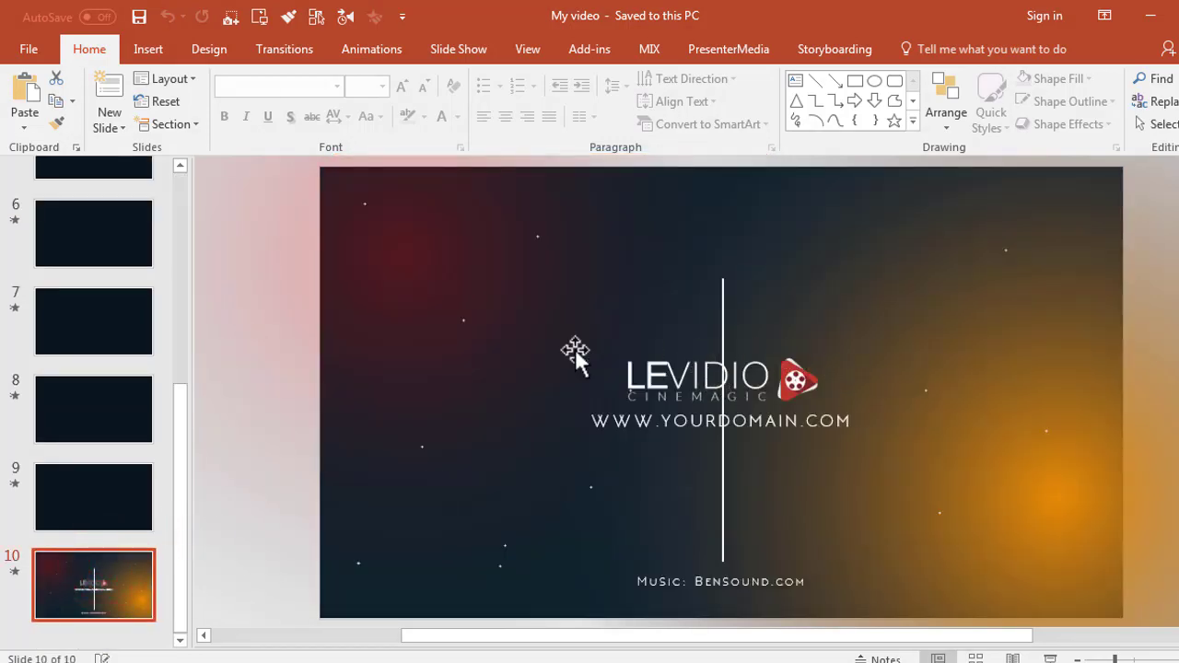
scroll(194, 373, "up", 5)
Hide every object on slide 1 except the ROOTPIXEL PRESENT text
left_click(130, 223)
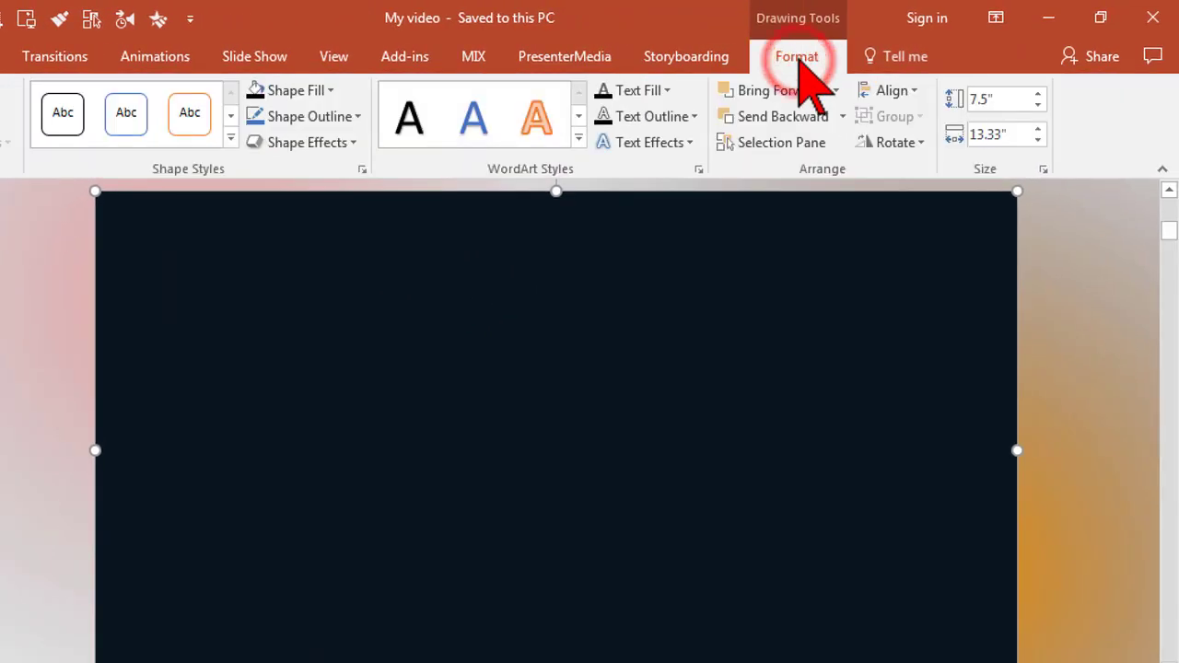
left_click(798, 147)
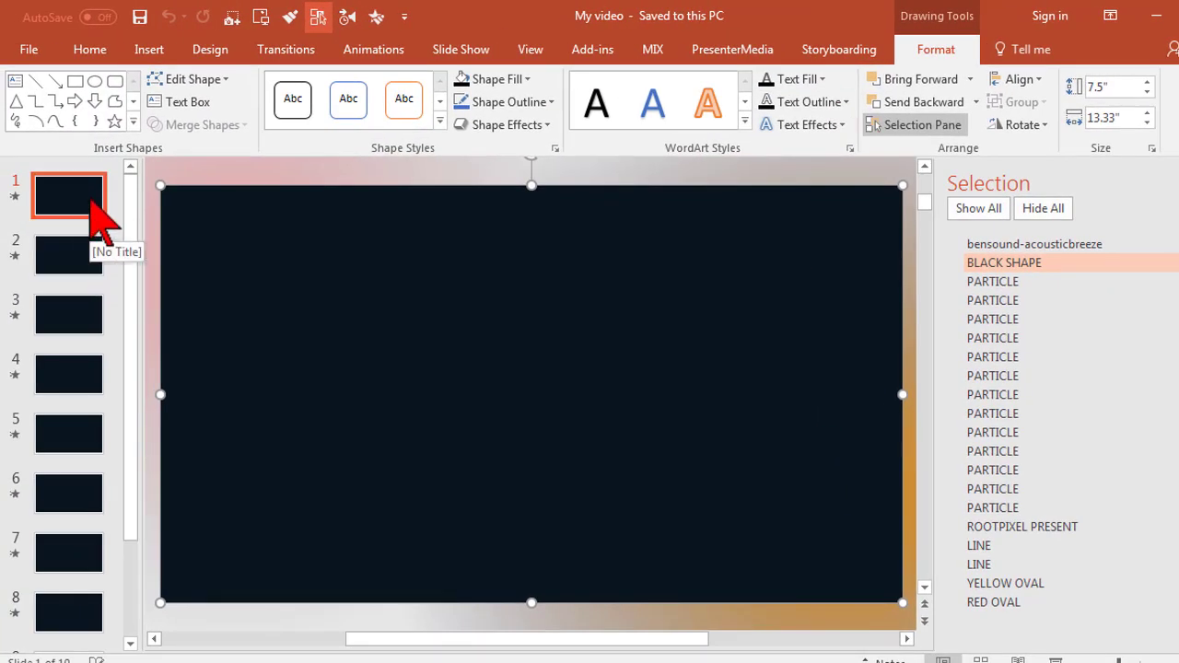
left_click(982, 526, "ctrl")
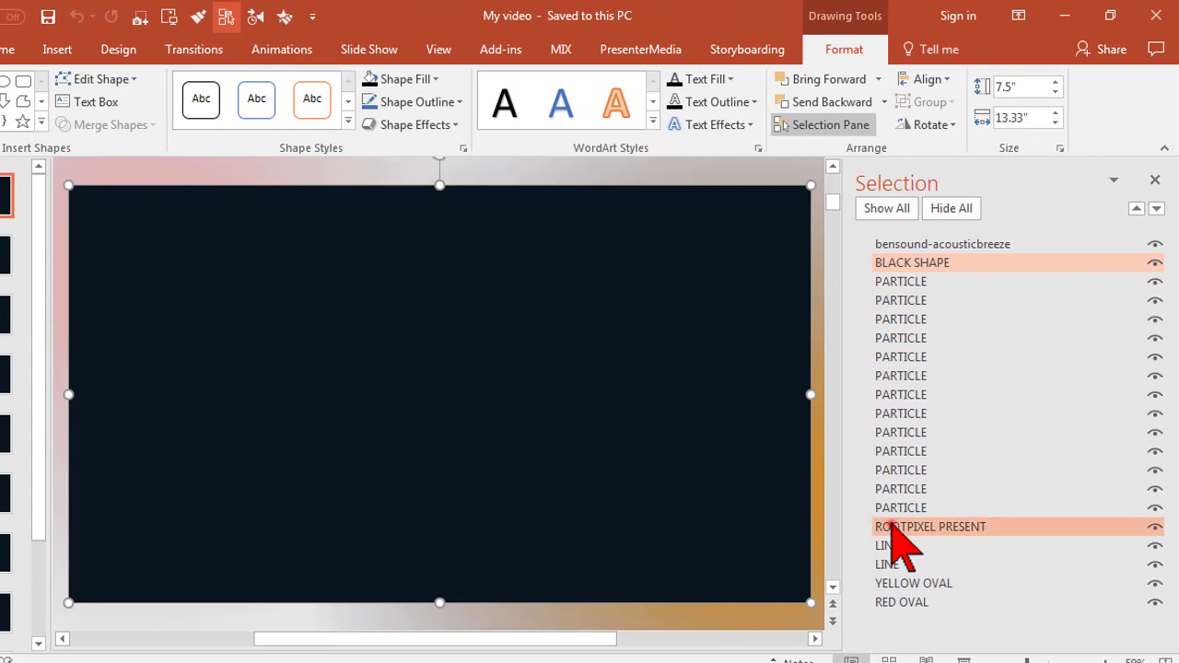
left_click(890, 529)
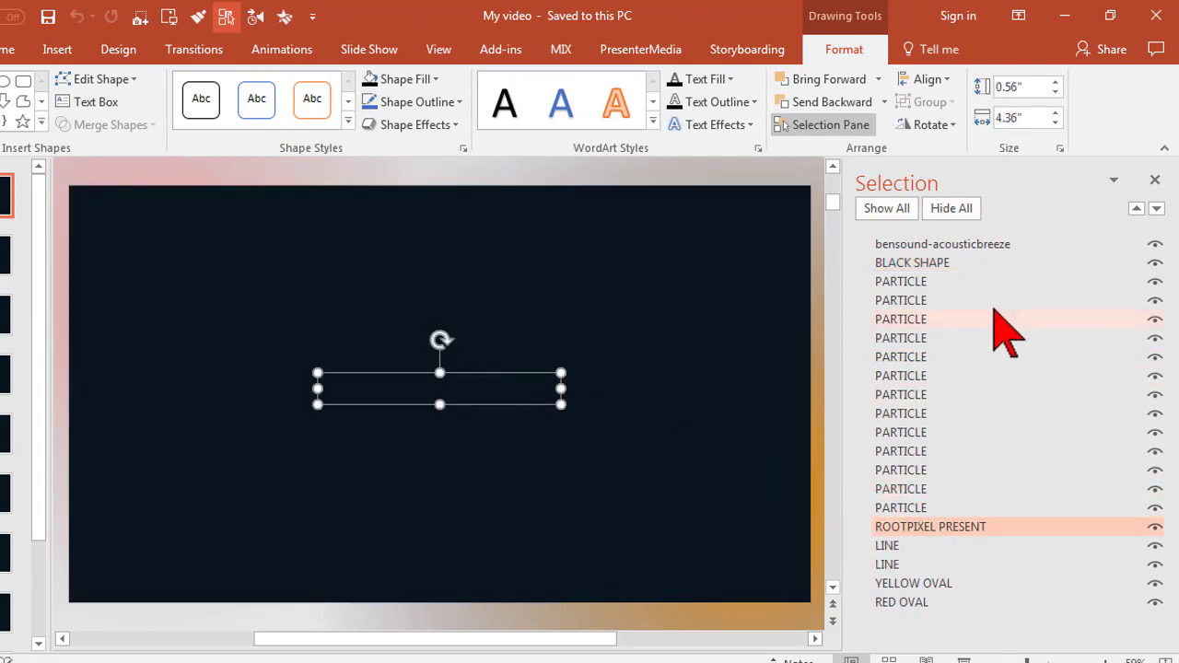
left_click(953, 208)
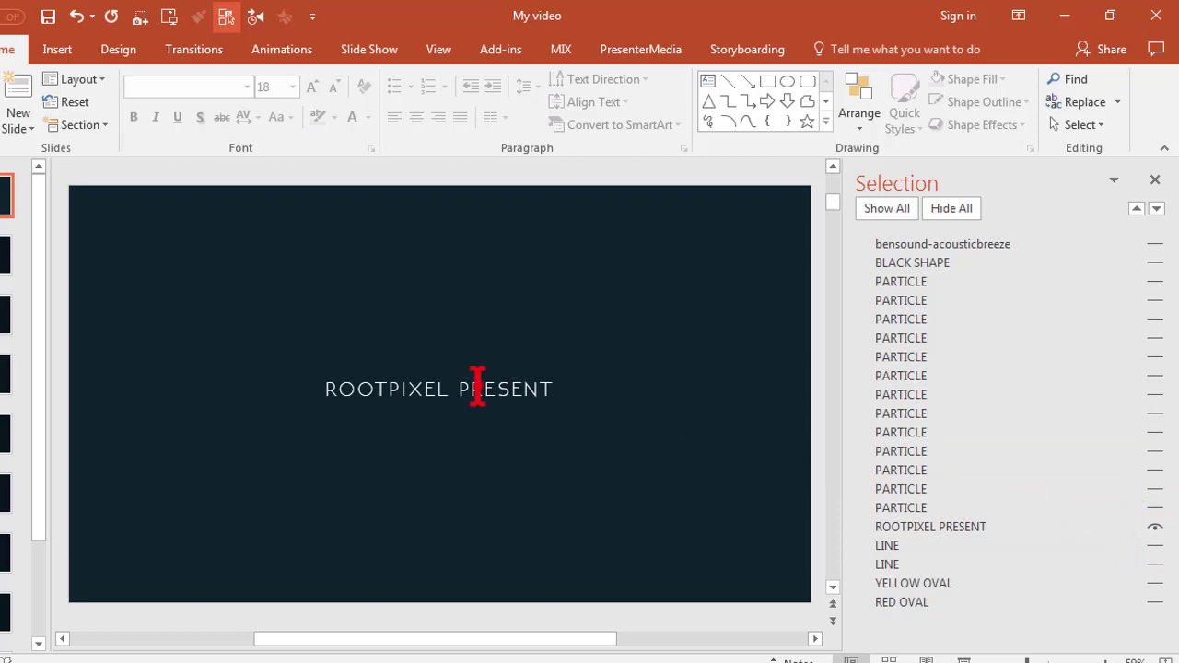
Replace the text on slide 1 with the presenter's full name and preview the animations with all objects shown again
left_click(477, 387)
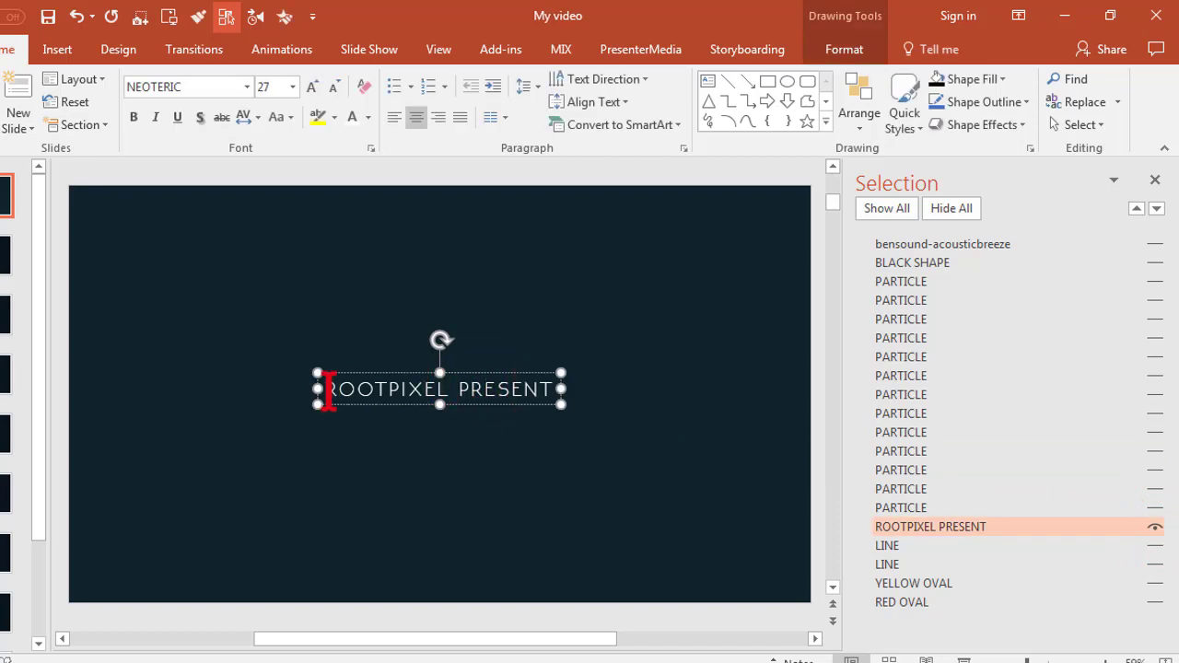
key("ctrl+a")
key("BackSpace")
type("Lon Naylor")
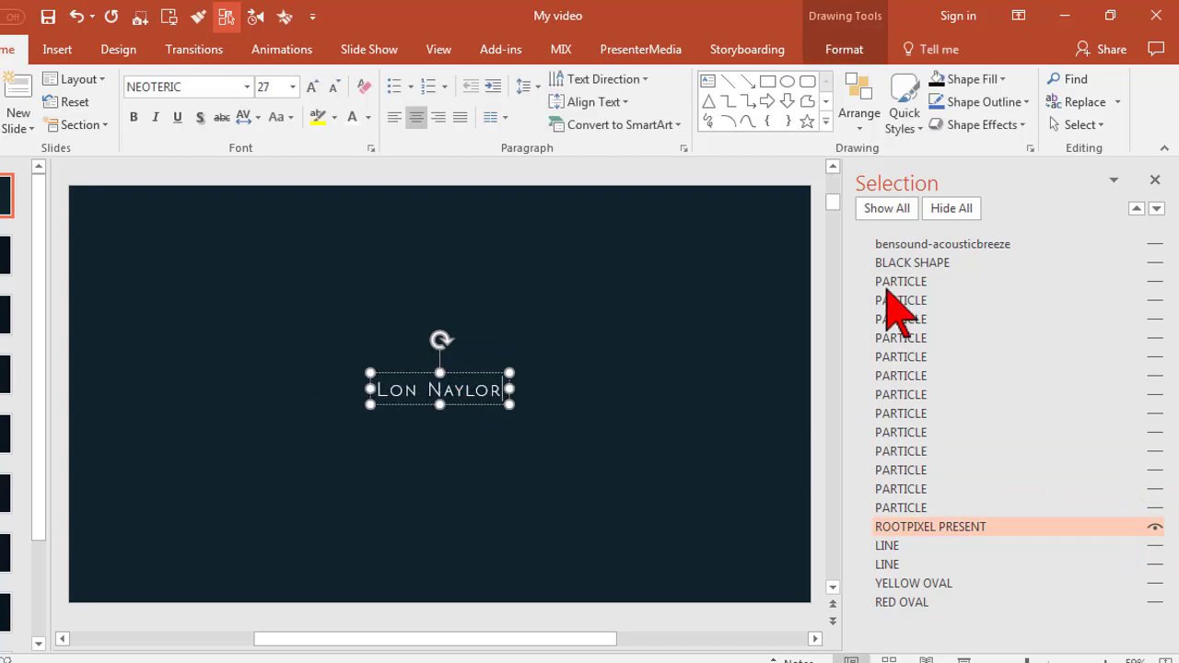
left_click(898, 211)
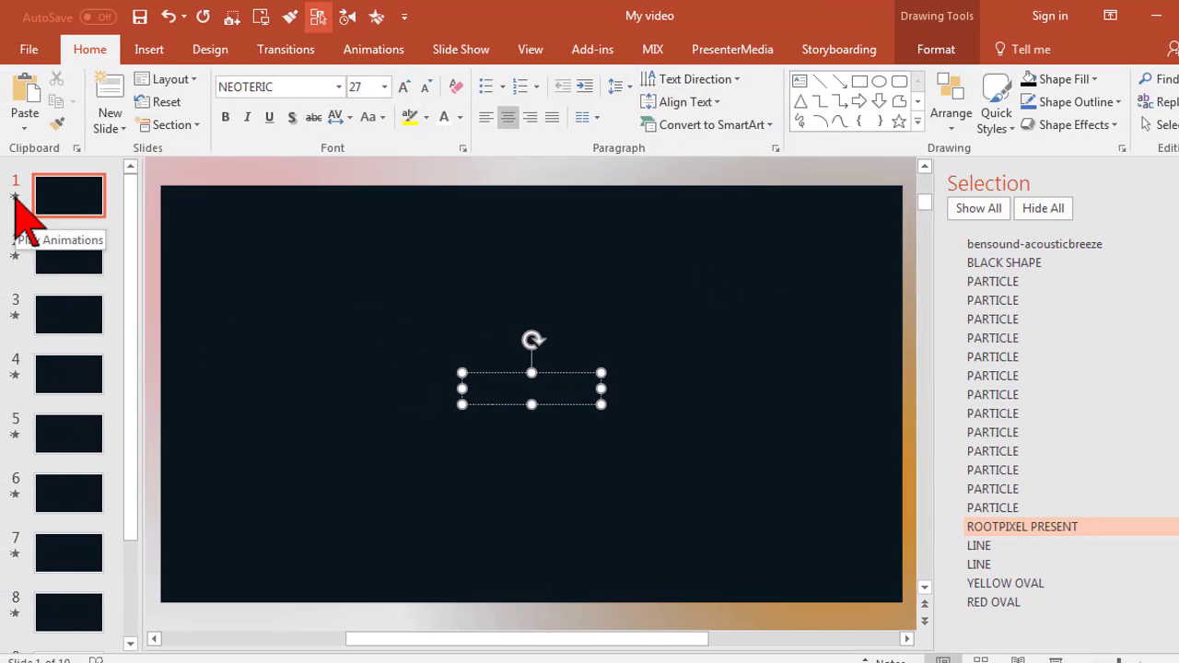
left_click(14, 195)
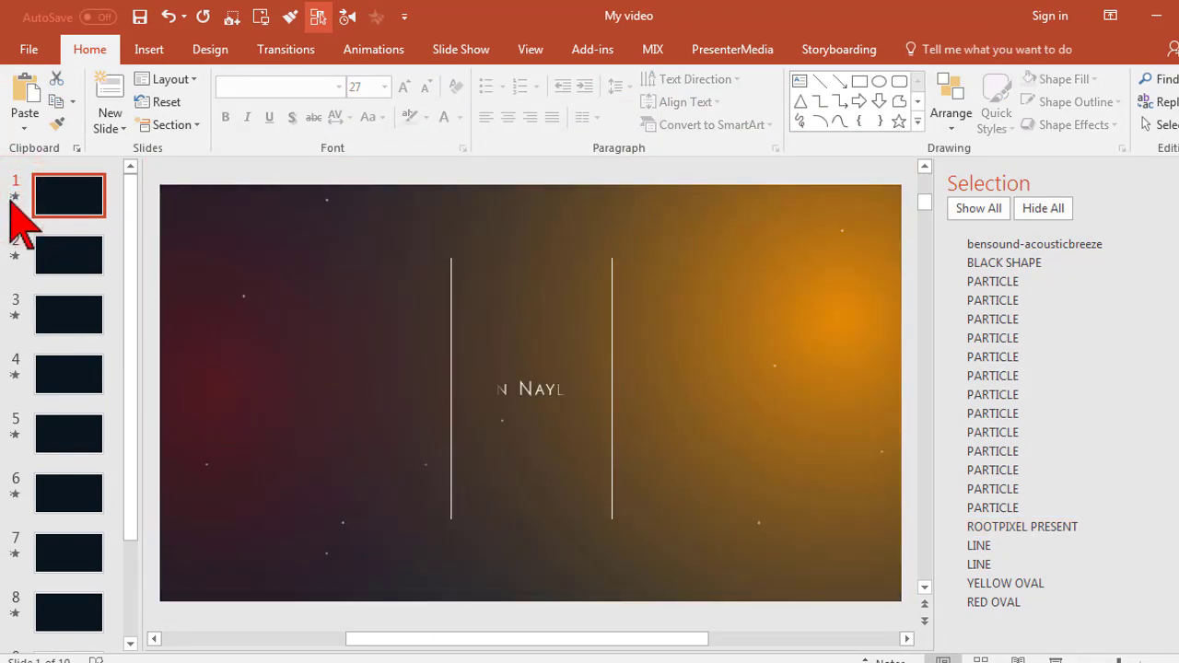
Hide every object on slide 2 except the ROOTPIXEL PRESENT text object
left_click(50, 253)
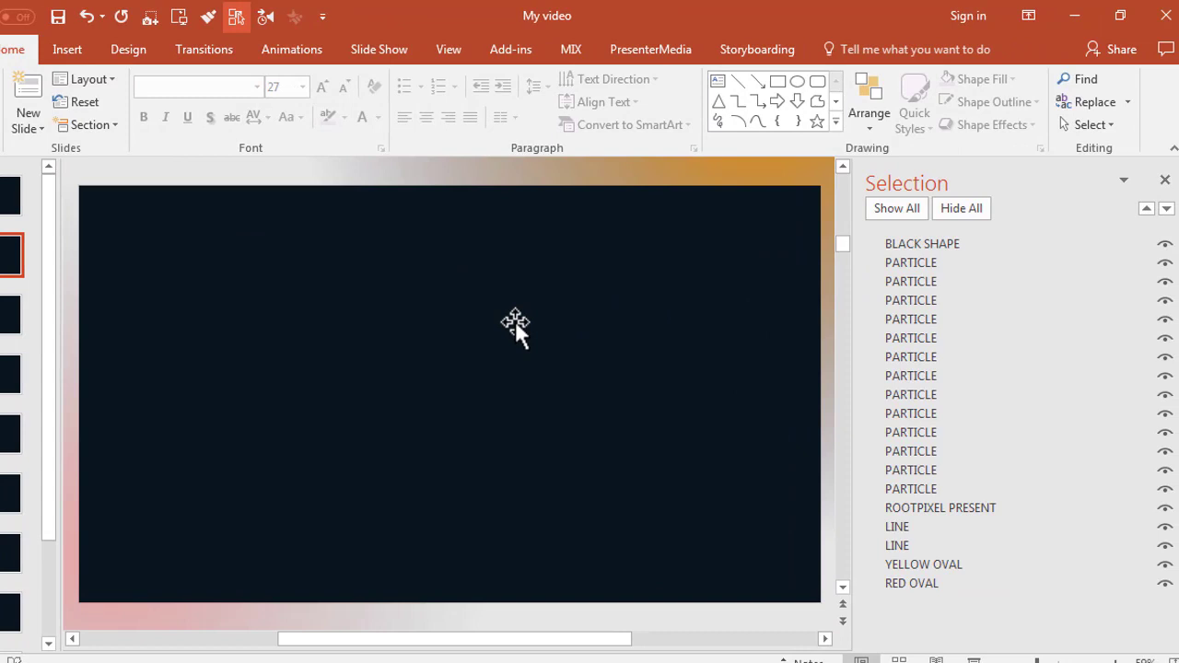
left_click(951, 208)
left_click(1156, 507)
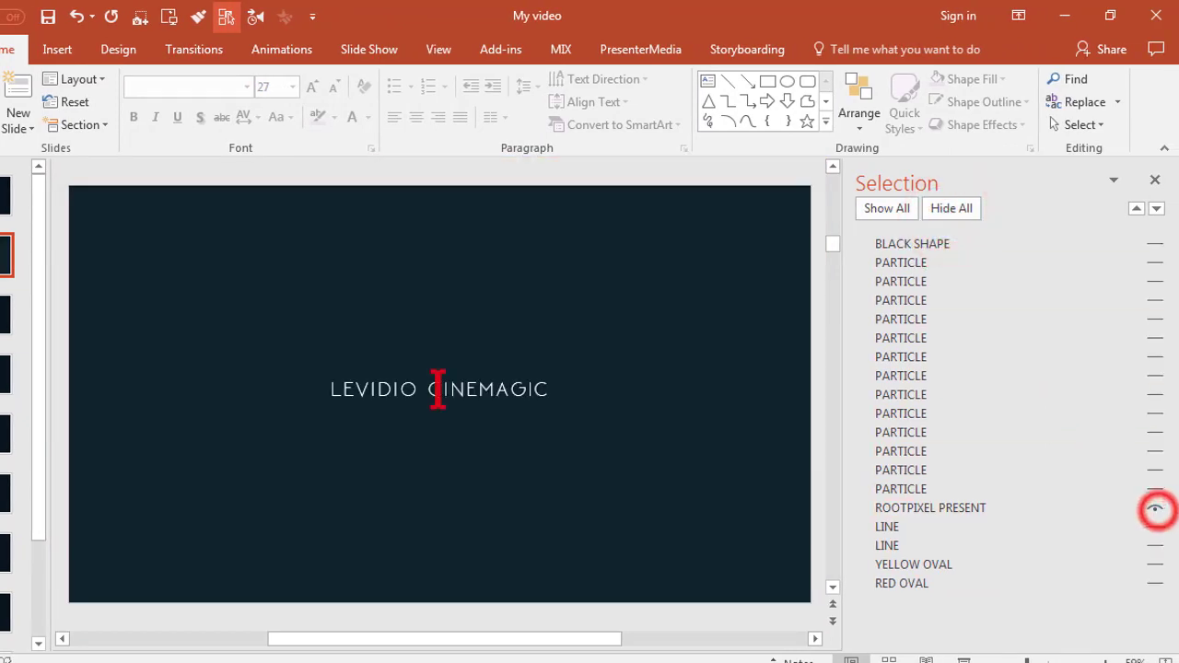
Replace LEVIDIO CINEMAGIC on slide 2 with "Awesome Slideshow" and preview the animations with all objects shown again
double_click(438, 389)
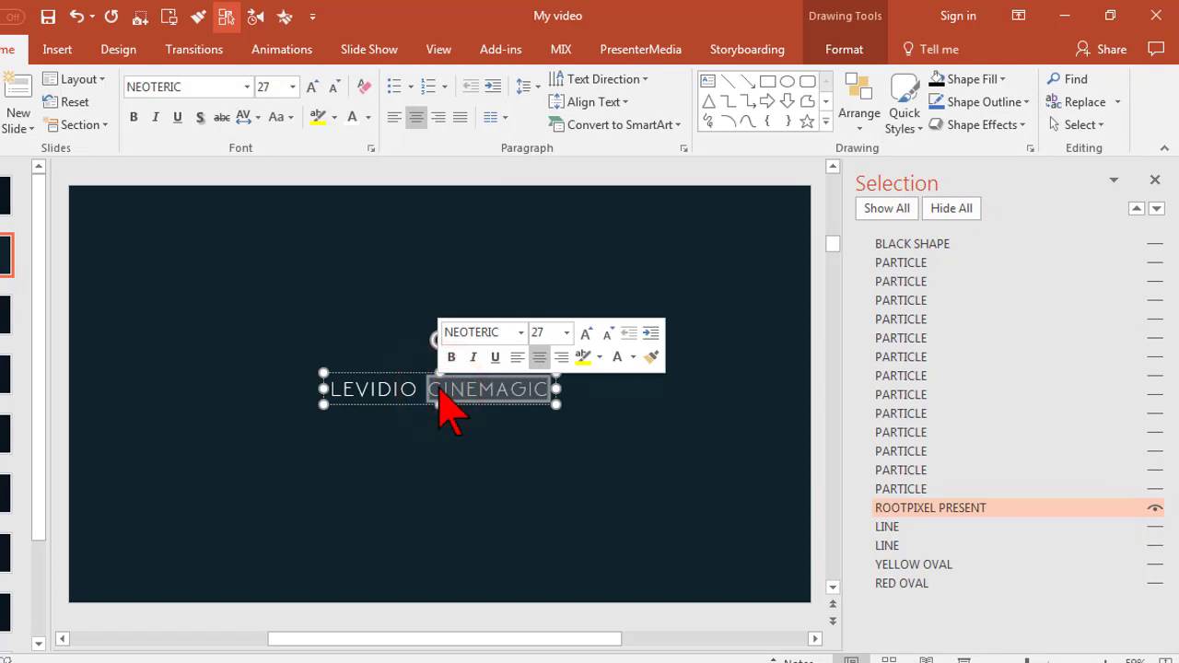
key("ctrl+a")
key("BackSpace")
type("Awesome Slideshow")
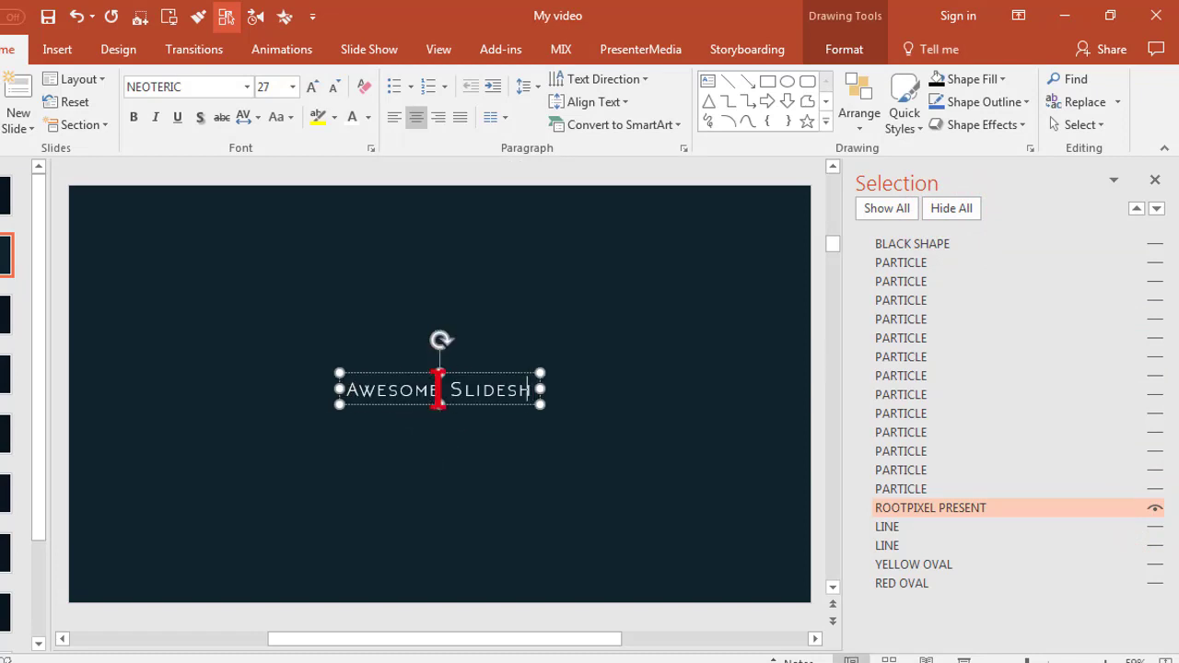
left_click(911, 210)
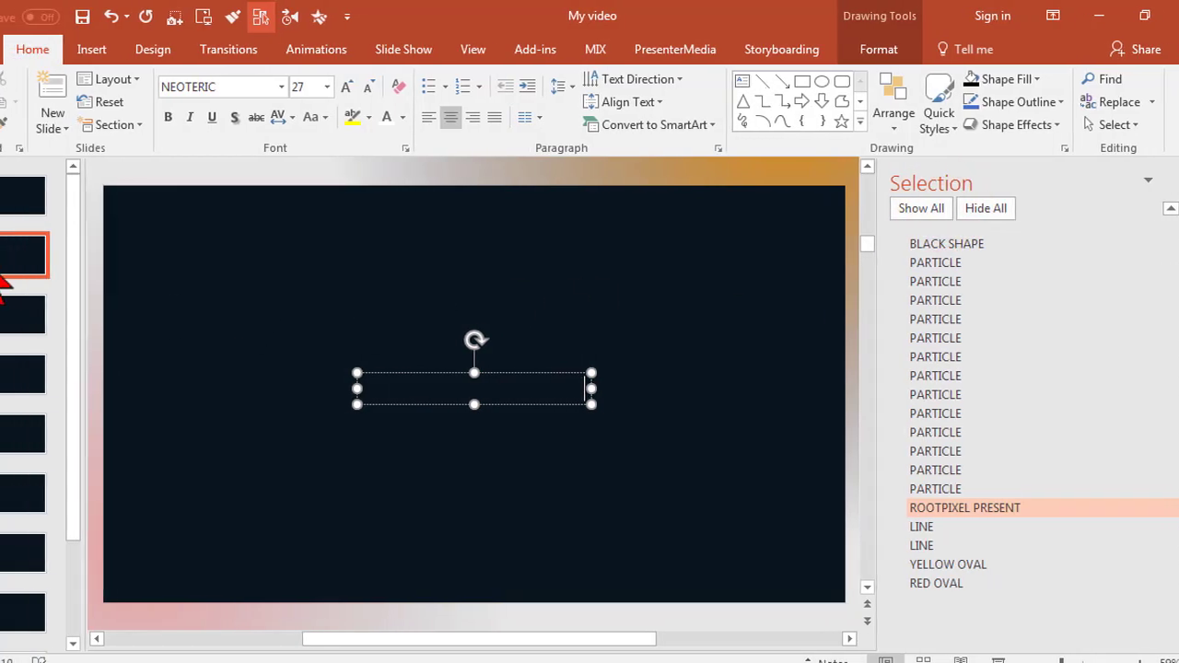
left_click(15, 254)
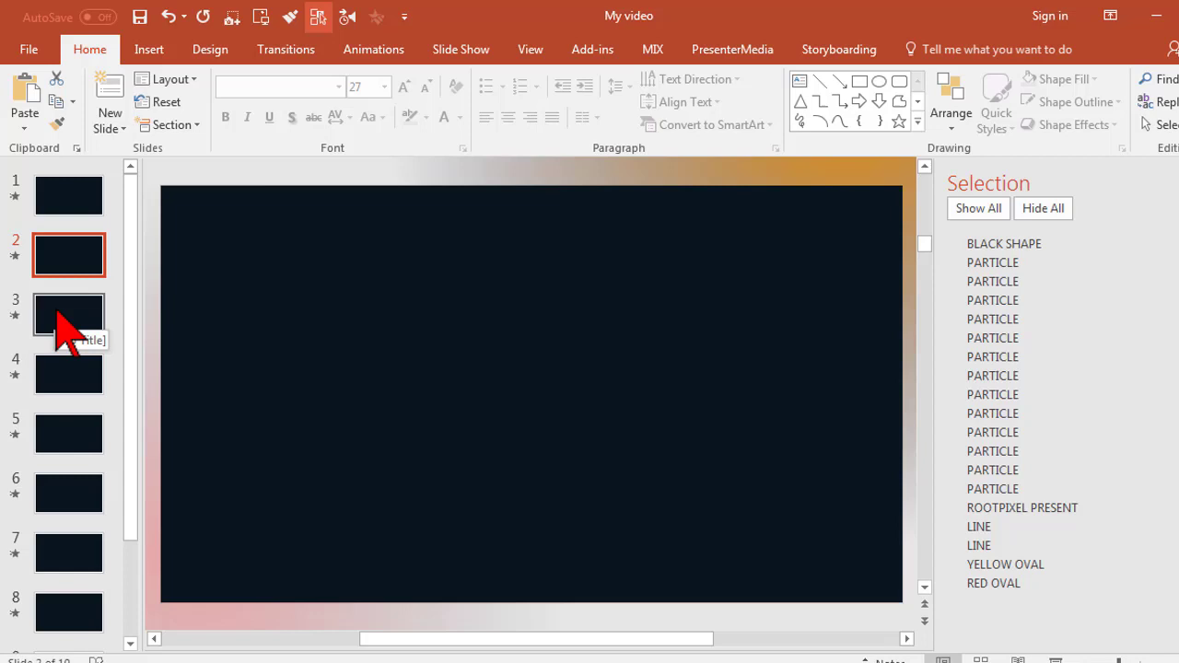
Hide every object on slide 3 except the PICTURE PLACEHOLDER image
left_click(55, 311)
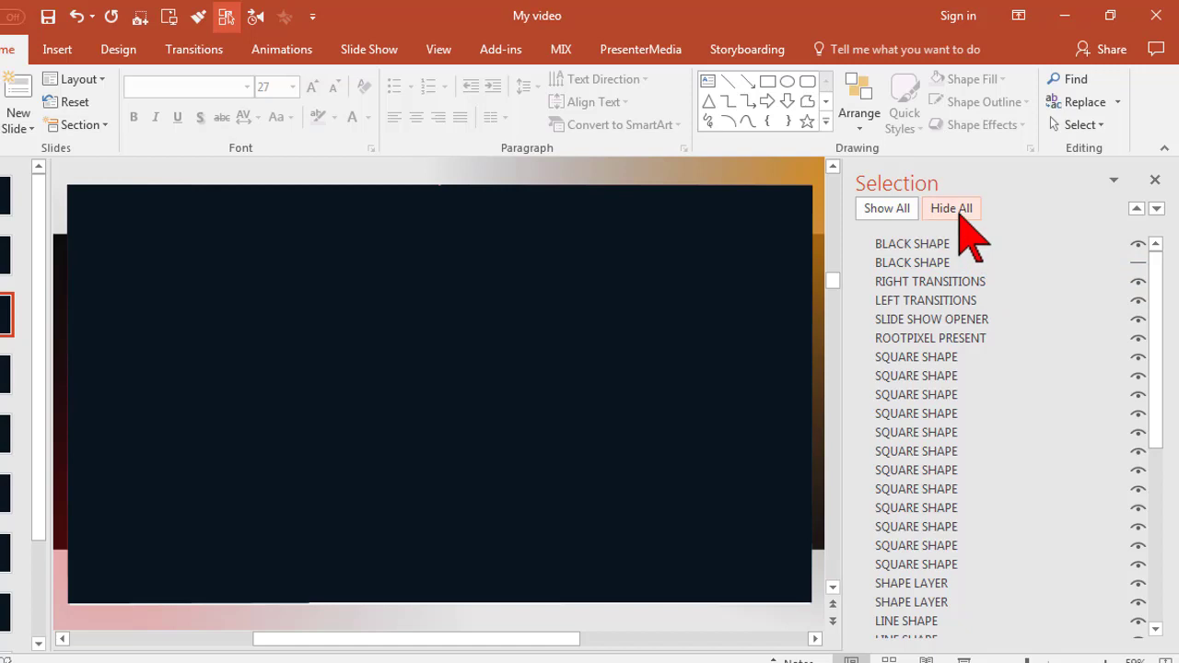
left_click(956, 209)
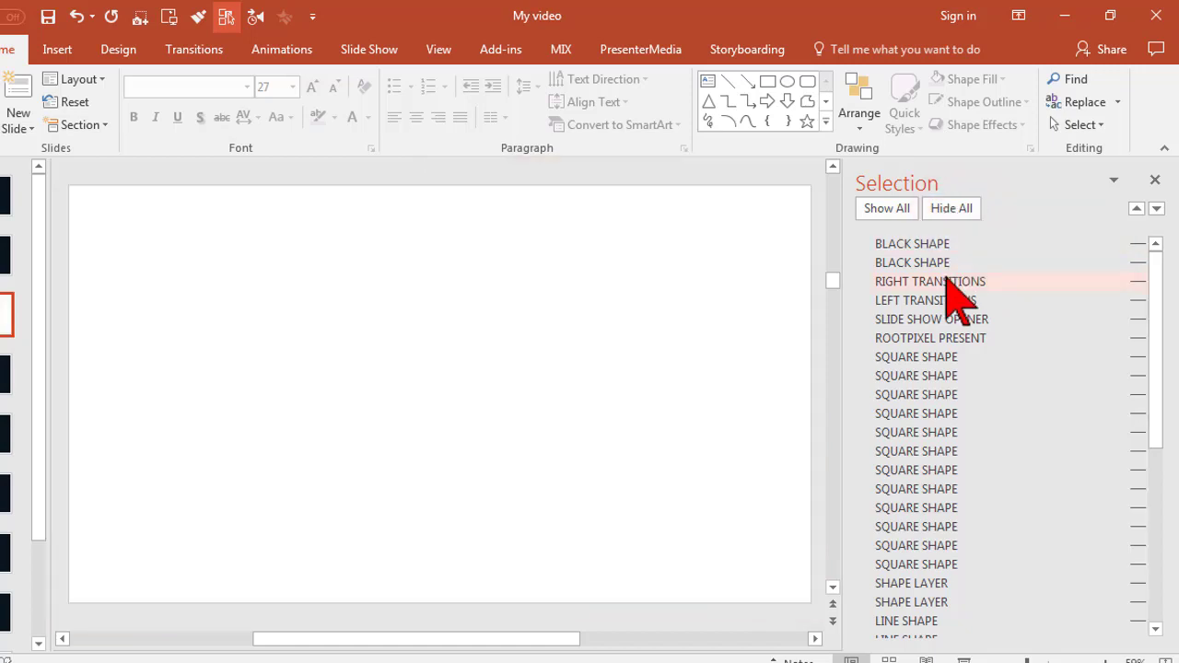
left_click_drag(1152, 271, 1160, 479)
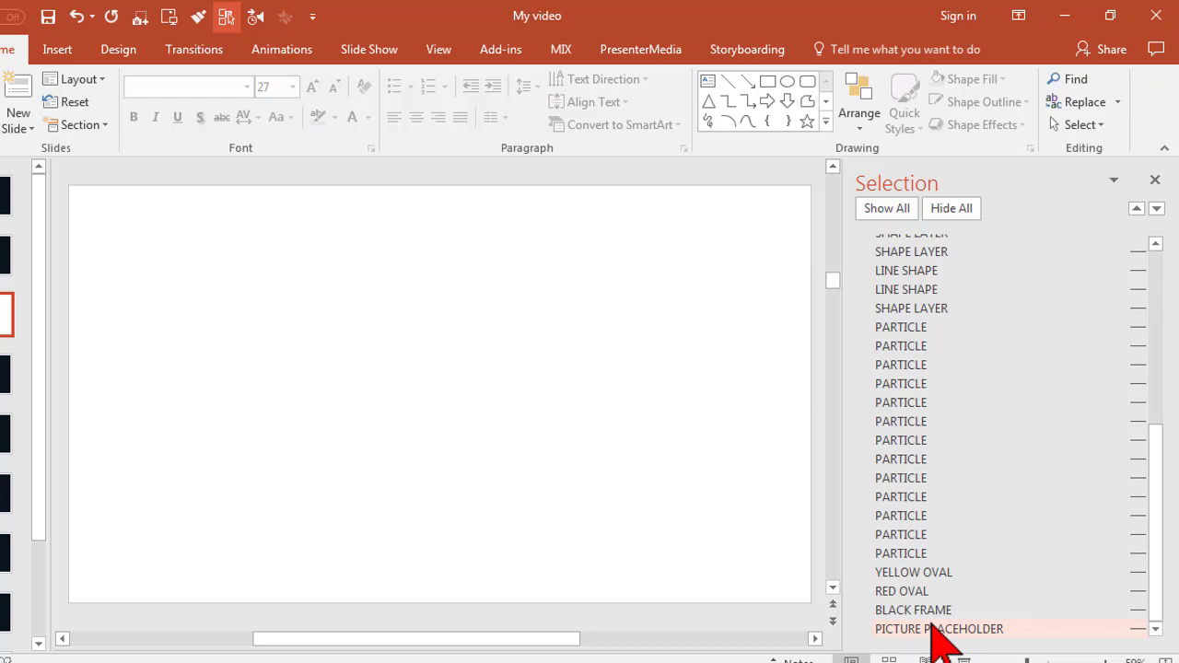
left_click(1139, 630)
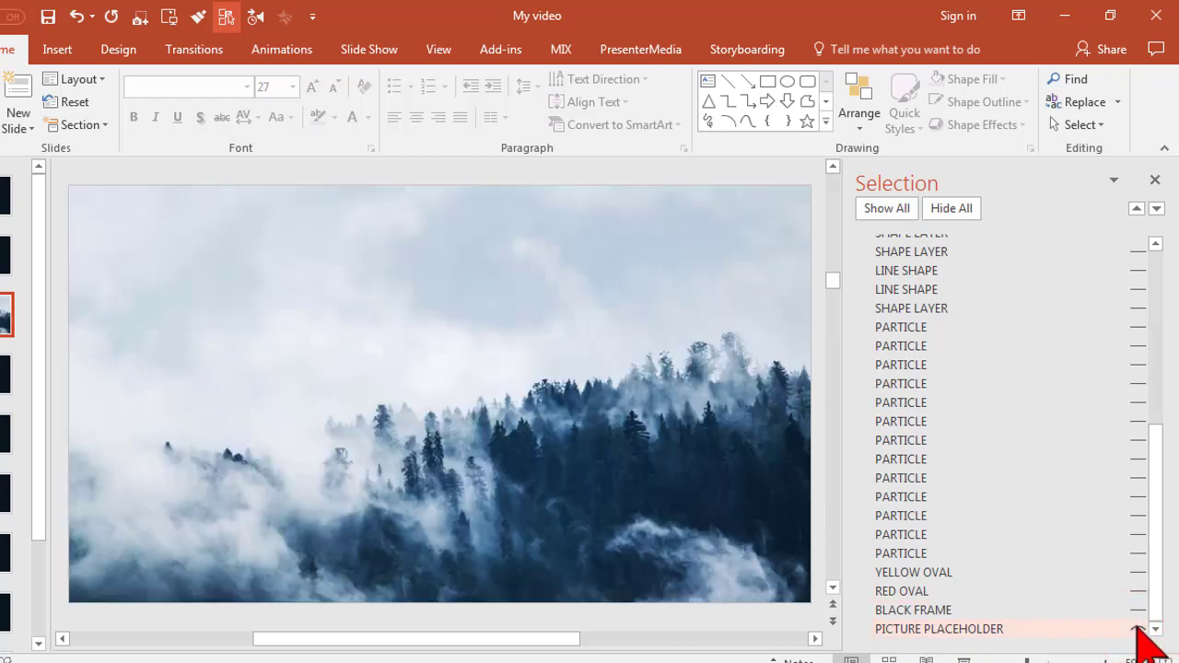
Replace the placeholder picture on slide 3 with the Slide1 image from the 1. WIDESCREEN > widescreens folder
right_click(354, 332)
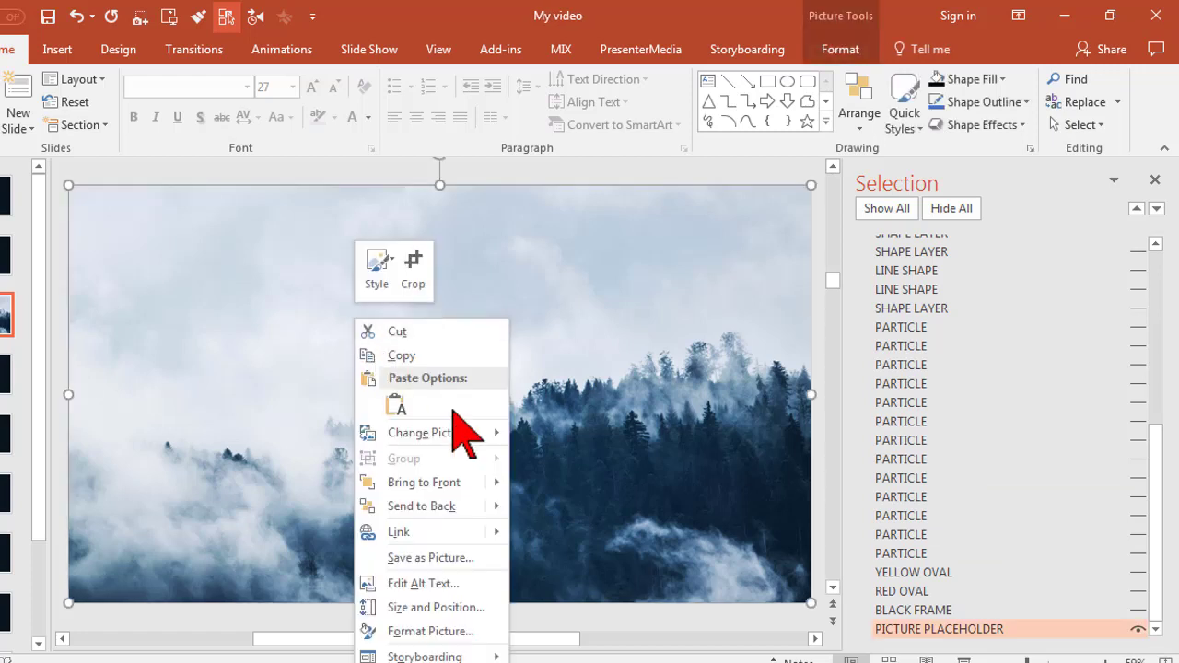
mouse_move(491, 441)
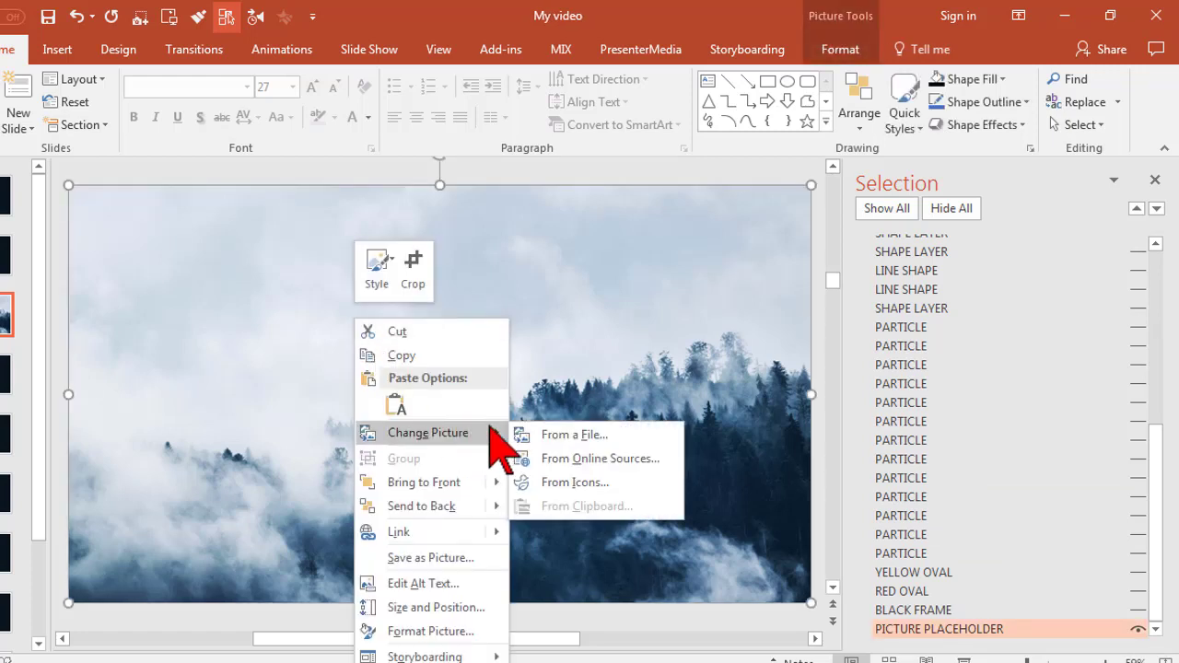
left_click(562, 440)
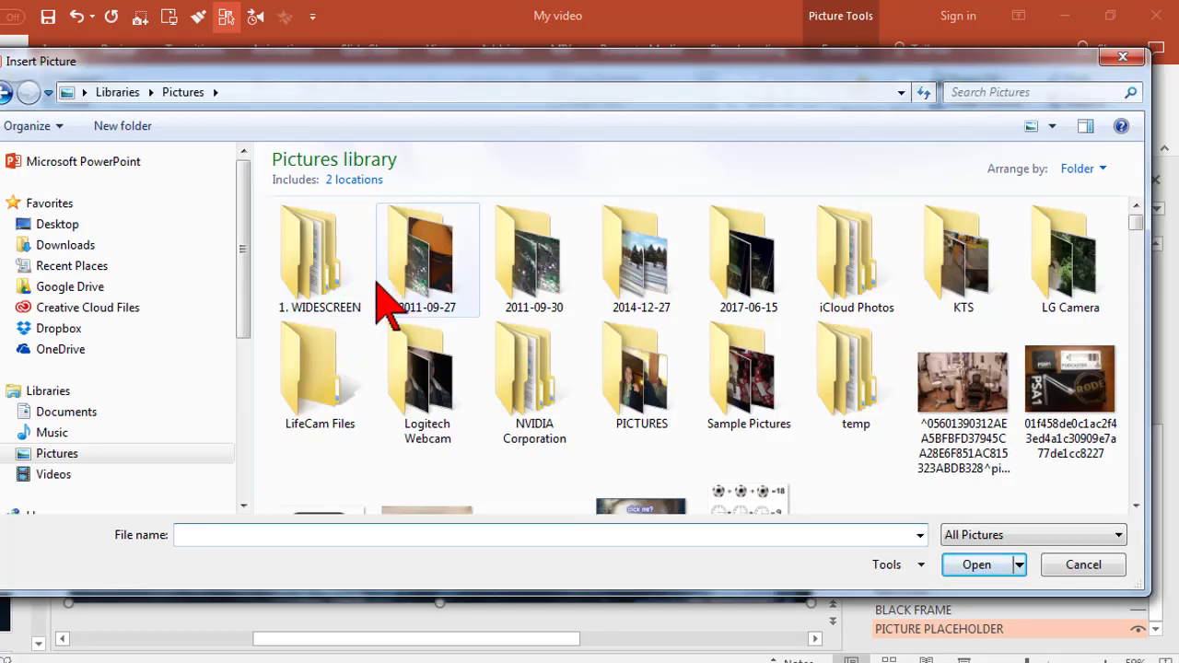
double_click(325, 277)
left_click(393, 274)
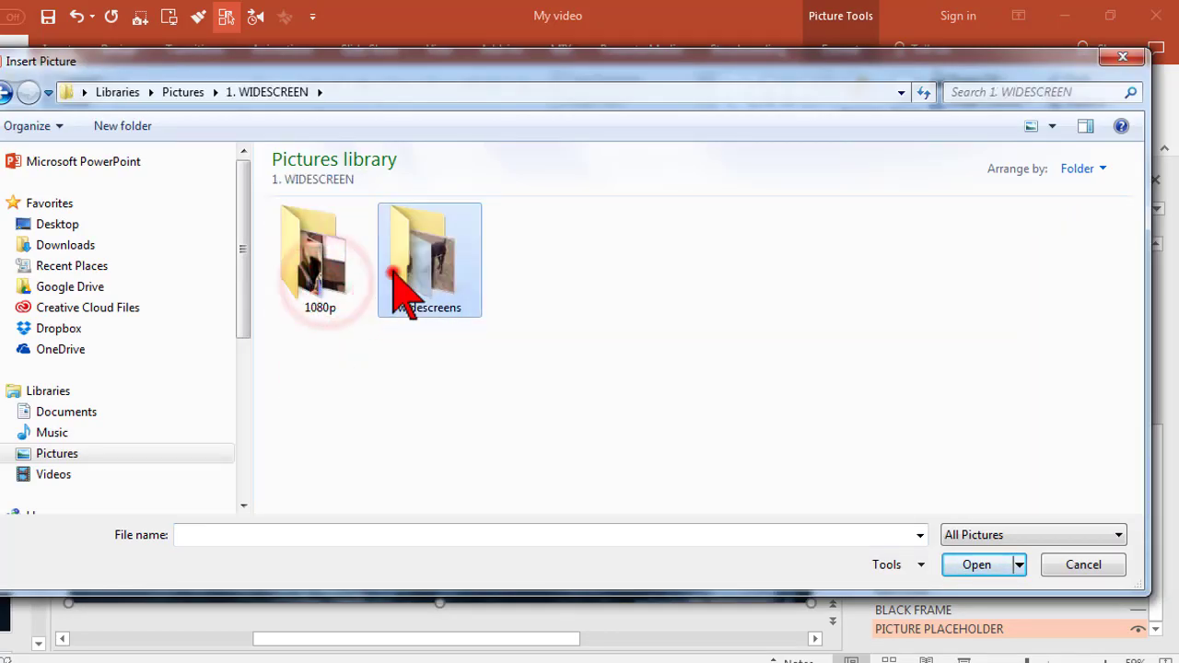
double_click(394, 275)
left_click(345, 242)
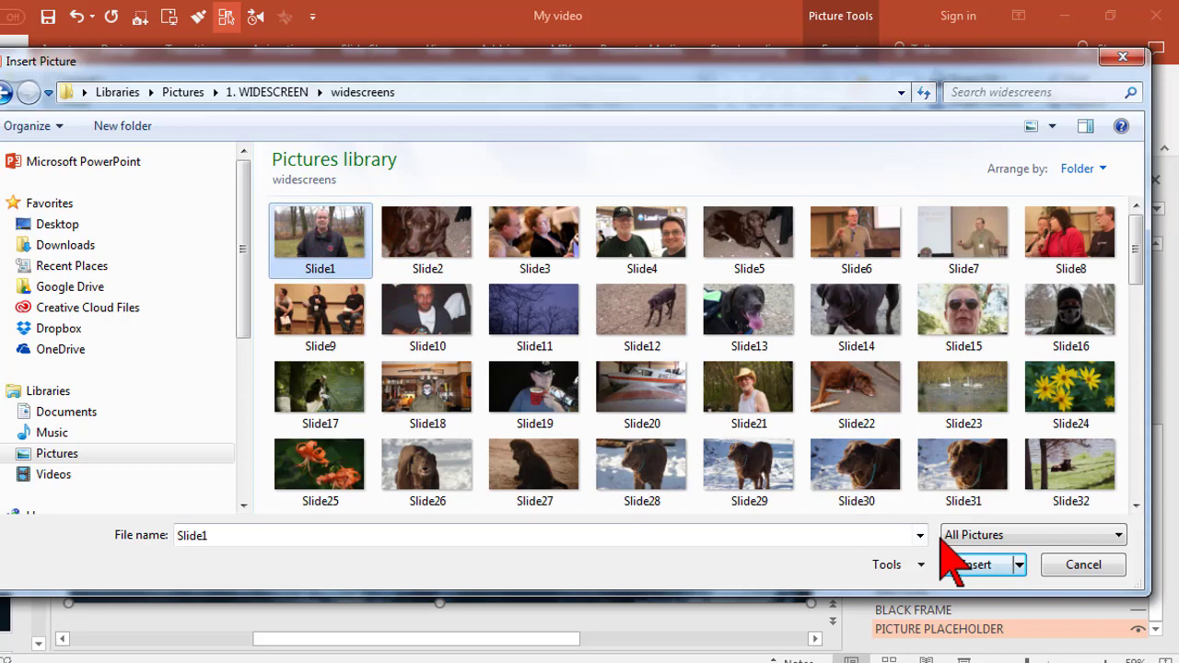
left_click(965, 567)
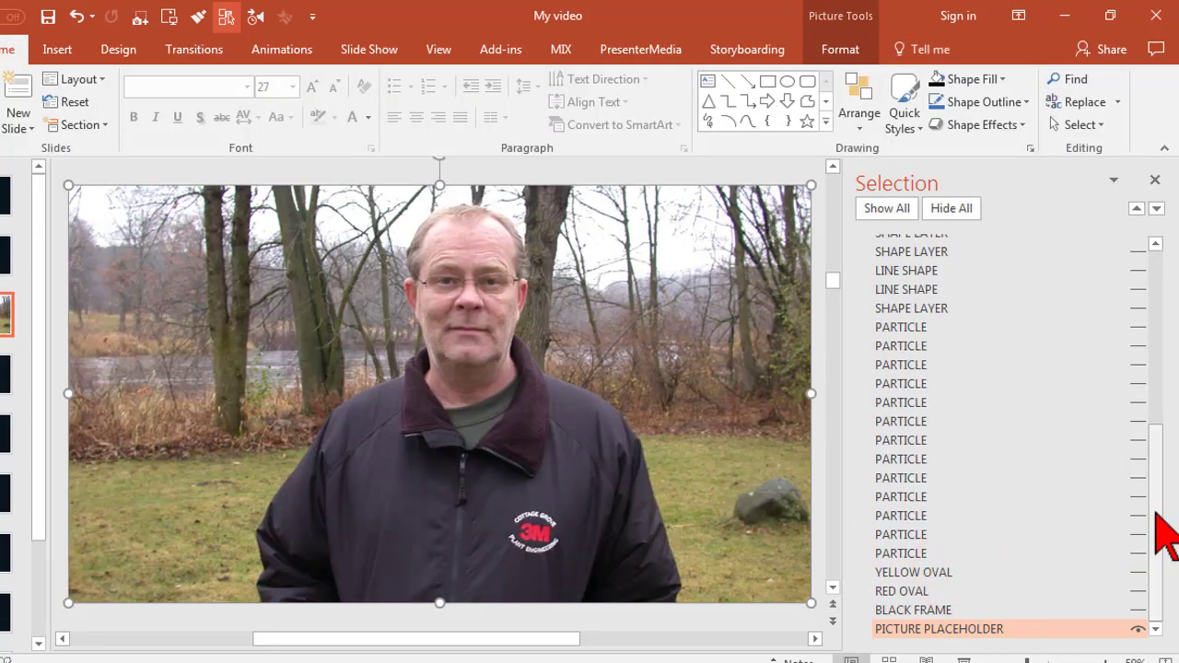
Reveal the SLIDE SHOW OPENER and ROOTPIXEL PRESENT text objects over the picture on slide 3
scroll(1153, 505, "up", 1)
left_click_drag(1156, 506, 1156, 339)
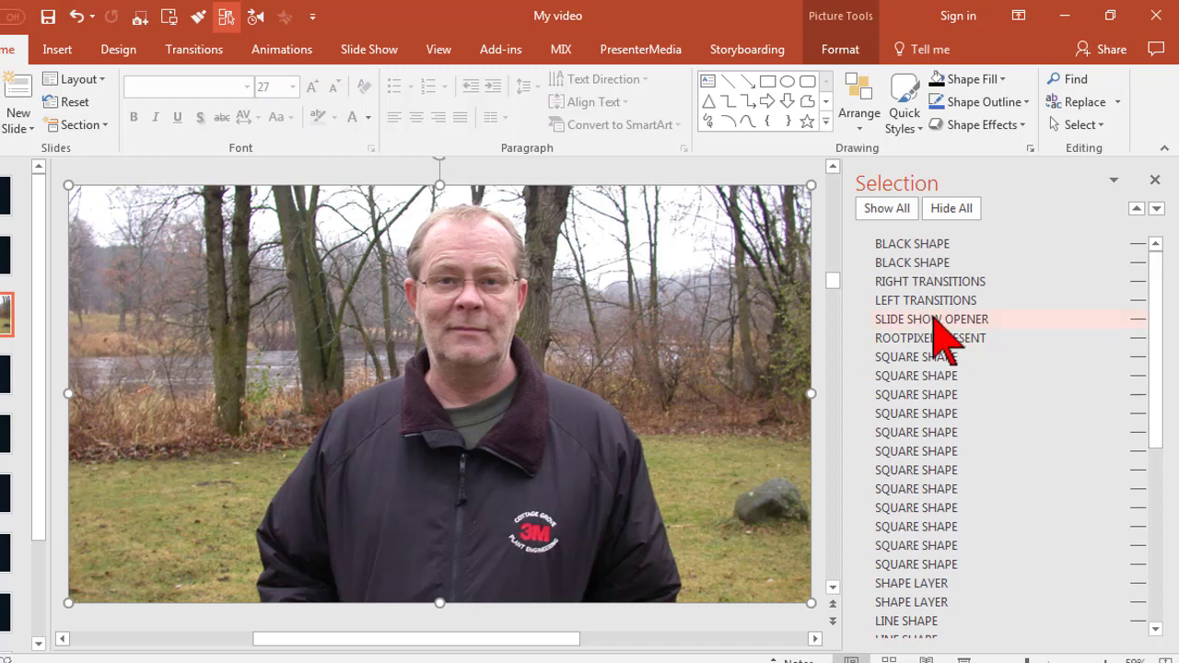
left_click(1139, 319)
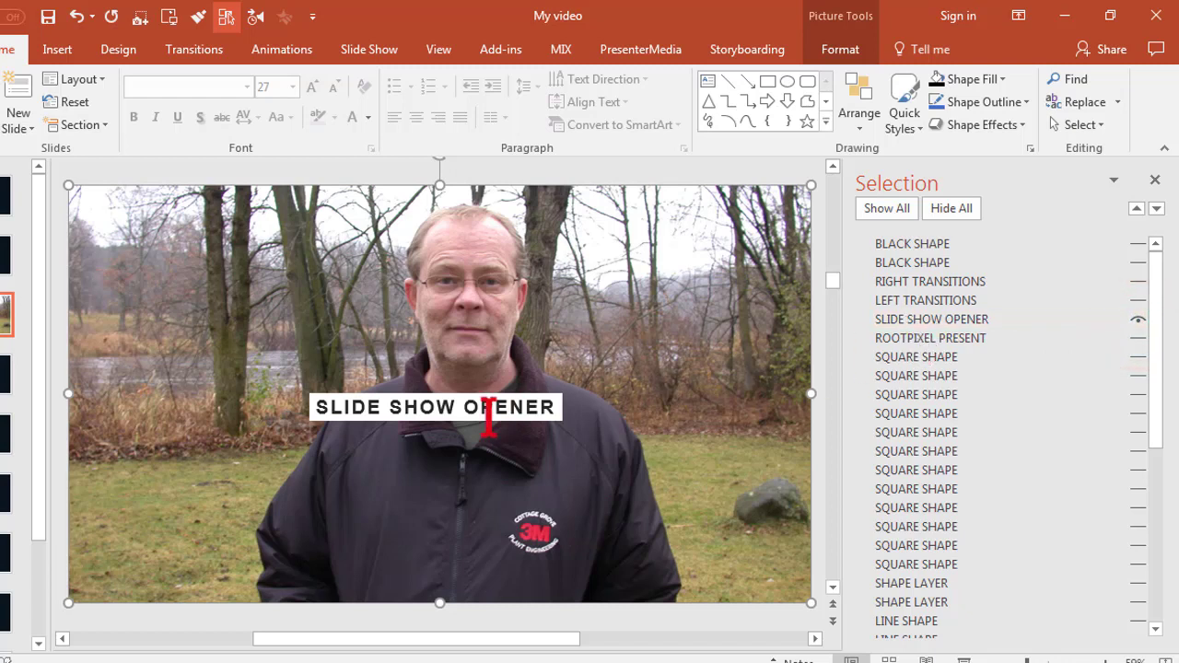
left_click(1140, 338)
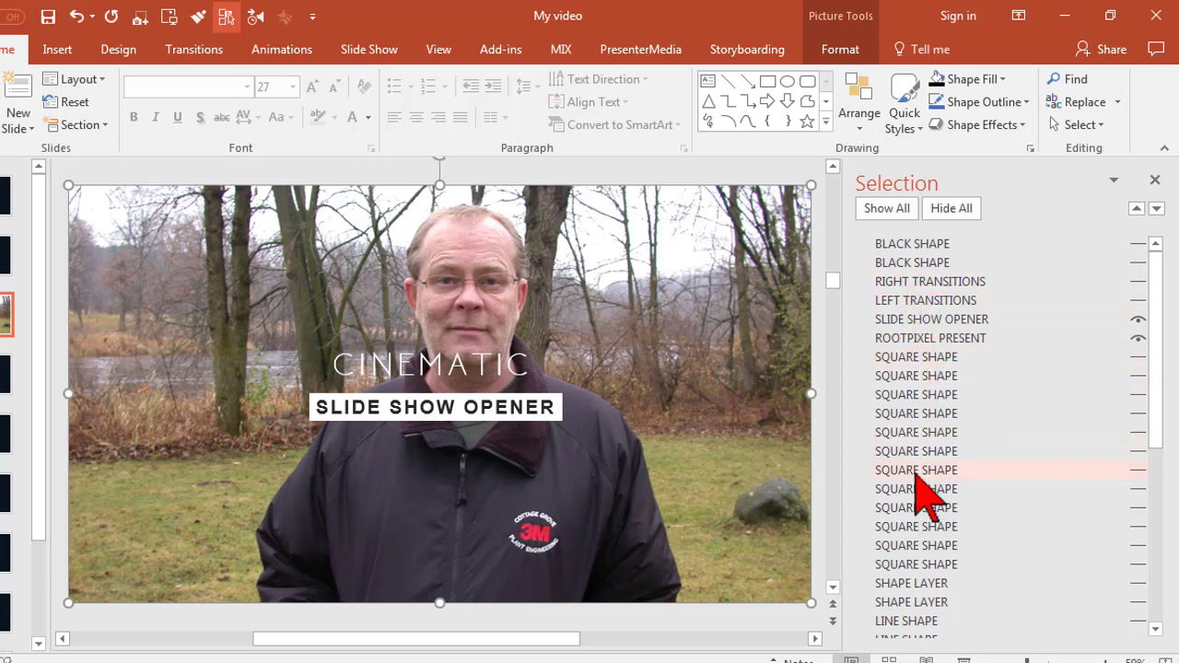
scroll(921, 497, "down", 2)
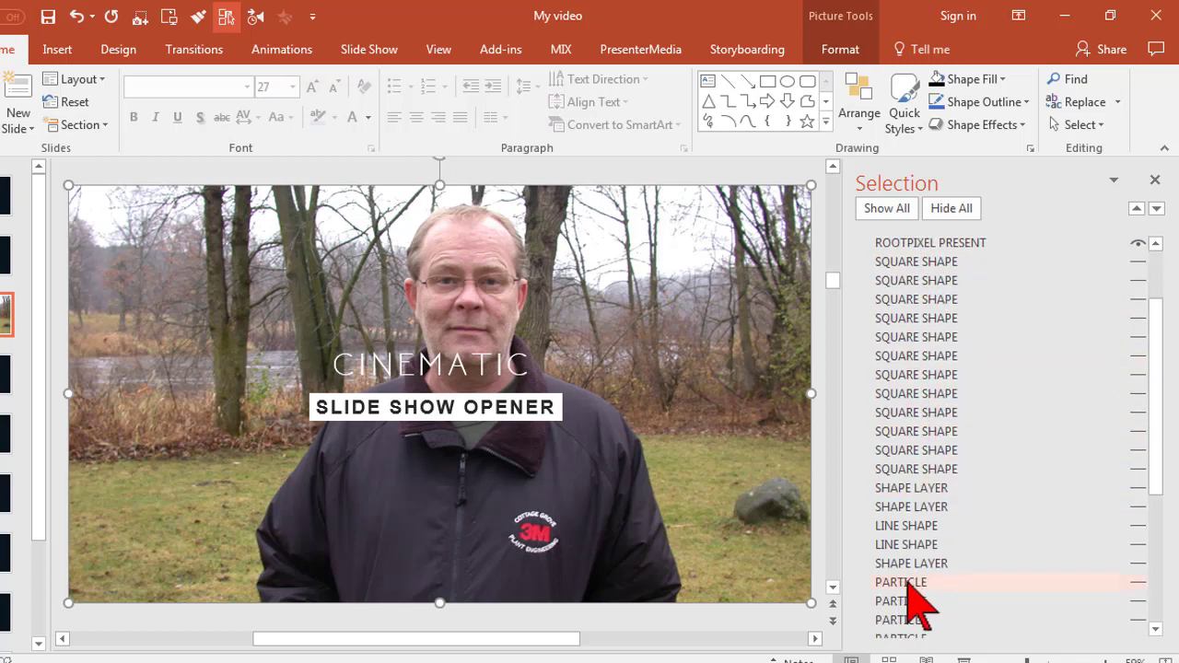
scroll(961, 480, "up", 2)
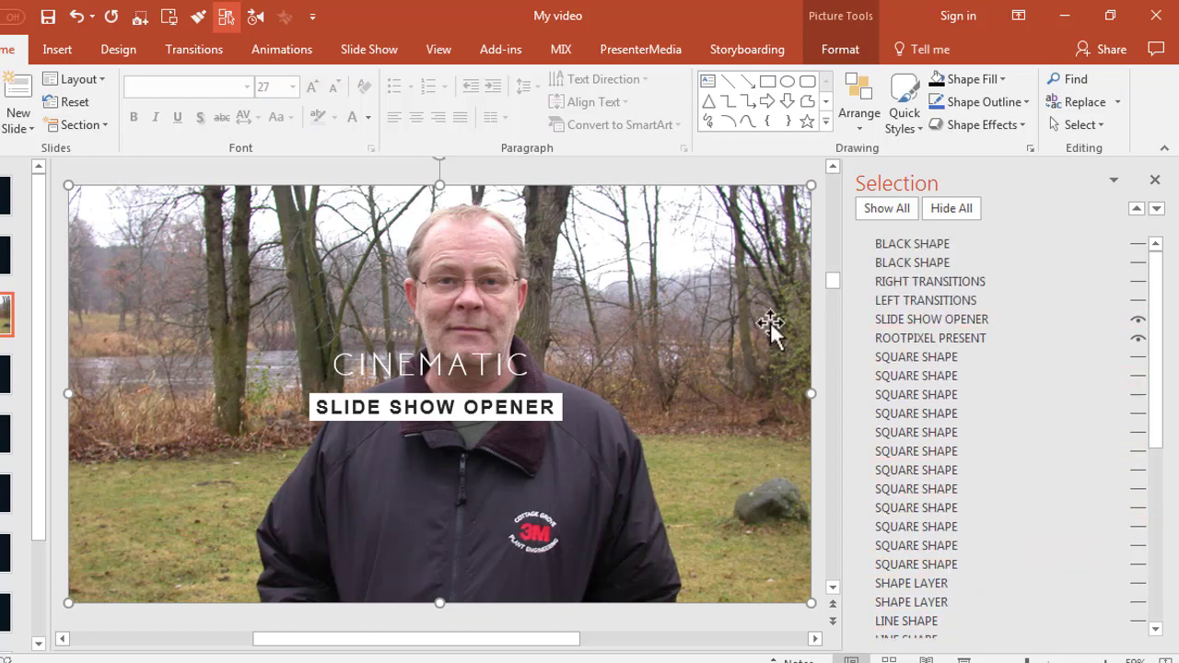
Replace CINEMATIC on slide 3 with "HELLO!" and preview the animations with all objects shown again
left_click(467, 367)
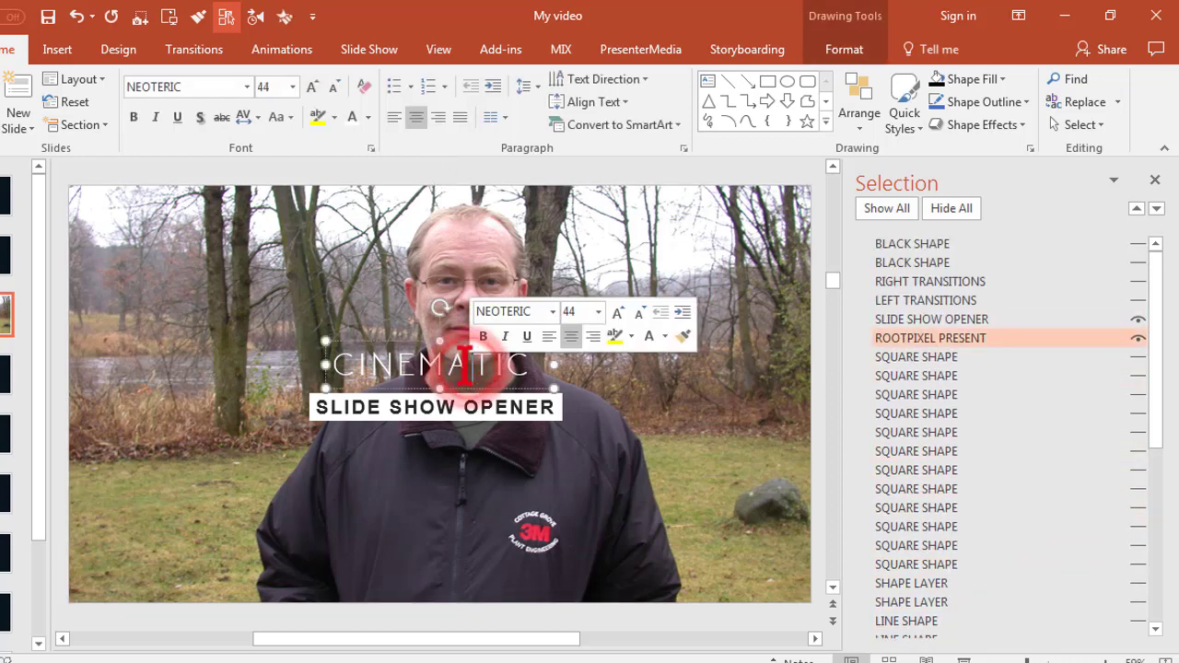
double_click(464, 364)
type("HELLO!")
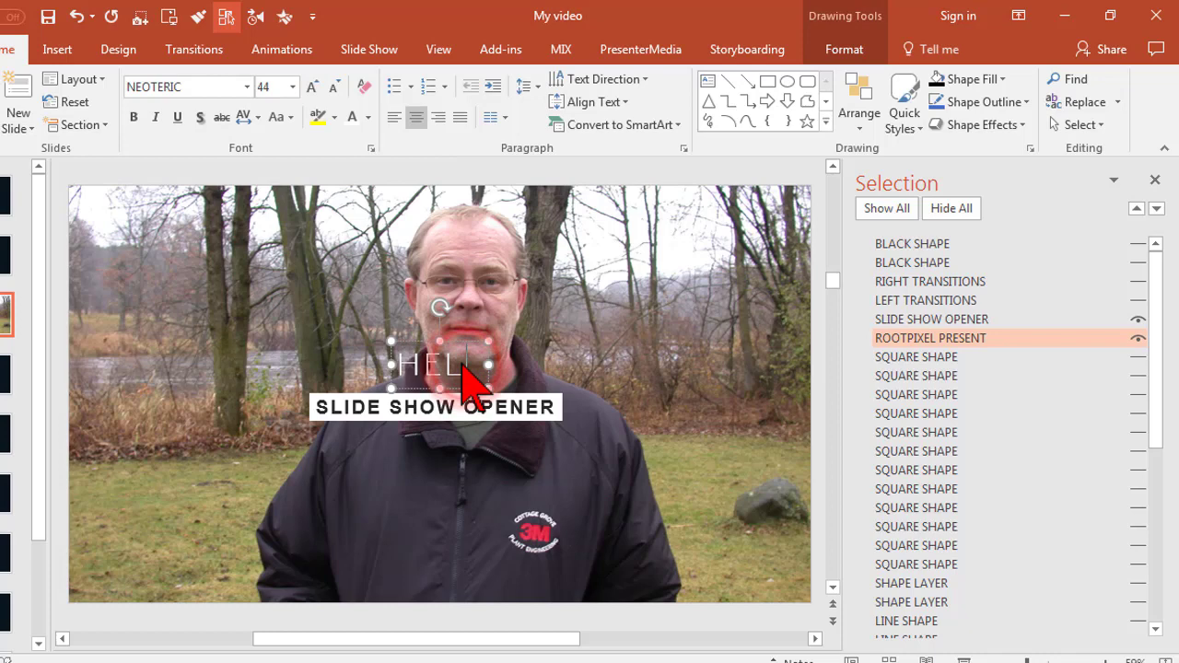
left_click(451, 410)
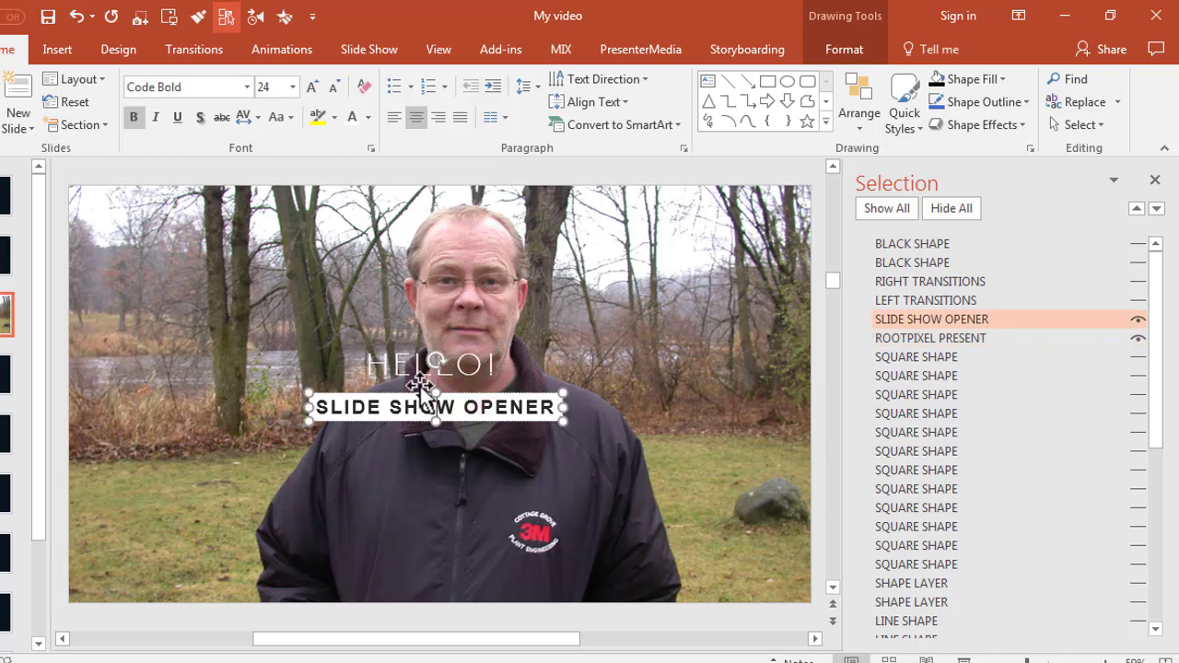
left_click(887, 209)
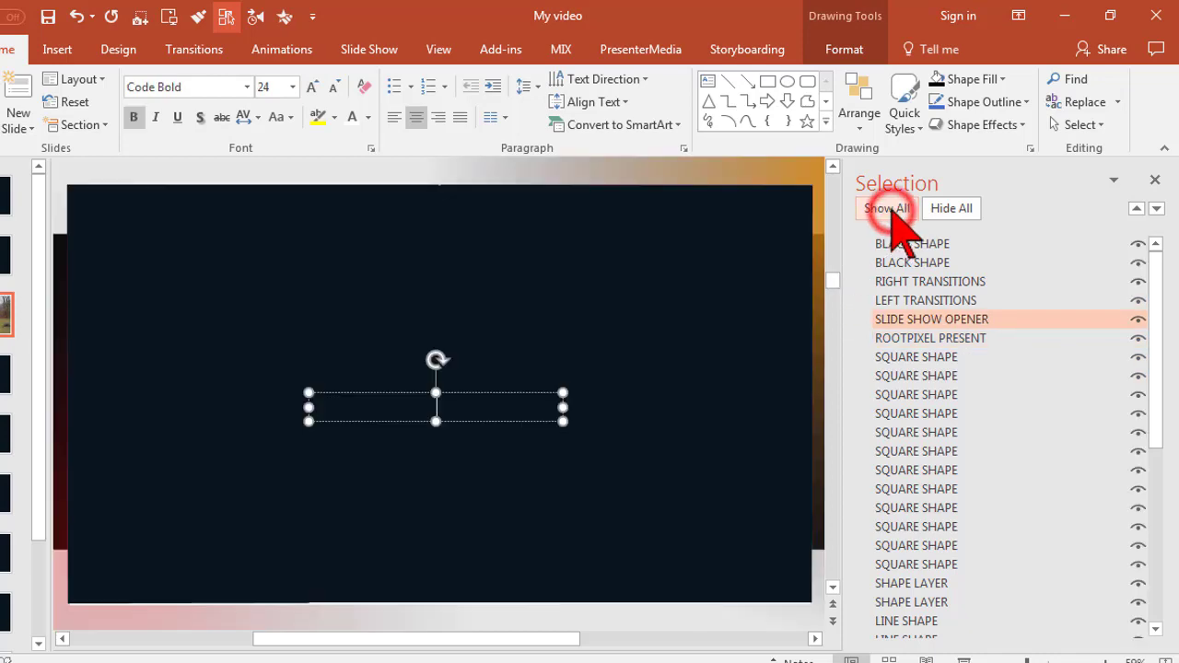
left_click(14, 313)
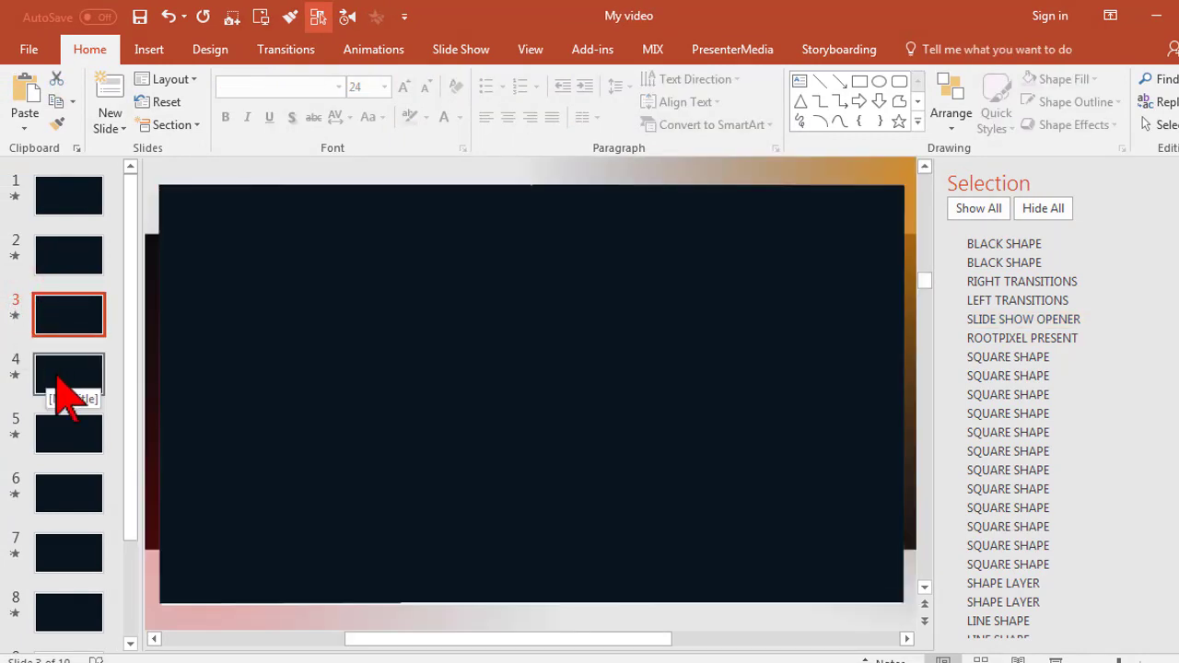
Hide every object on slide 4 except the PICTURE PLACEHOLDER image
left_click(60, 373)
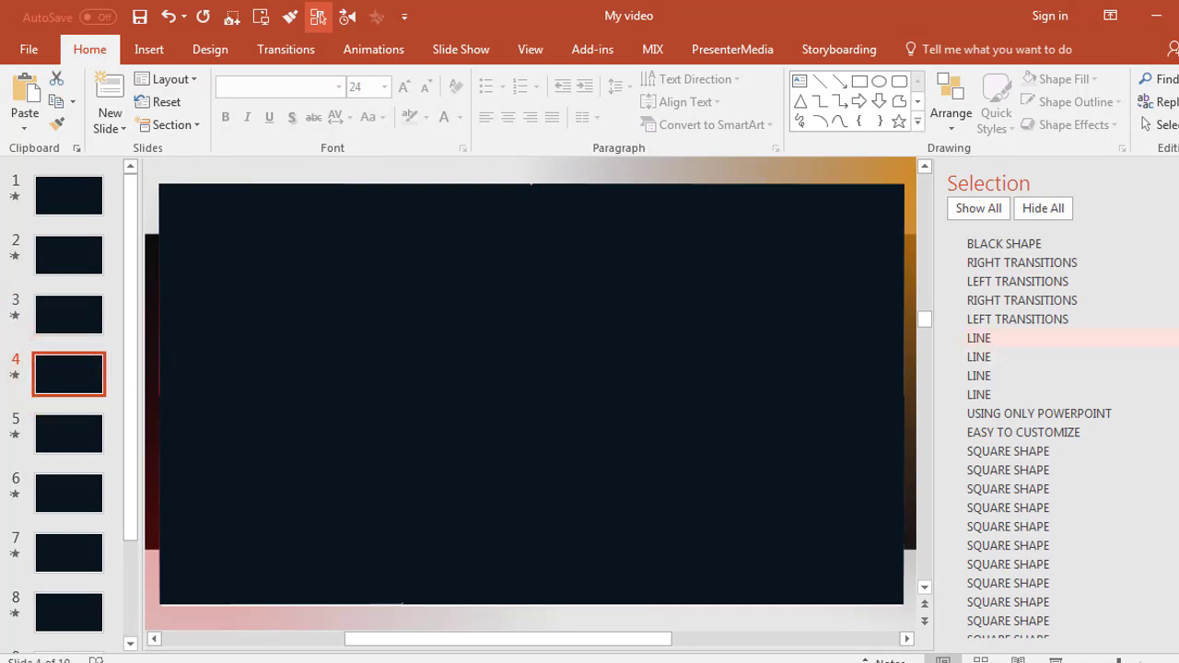
left_click(1050, 208)
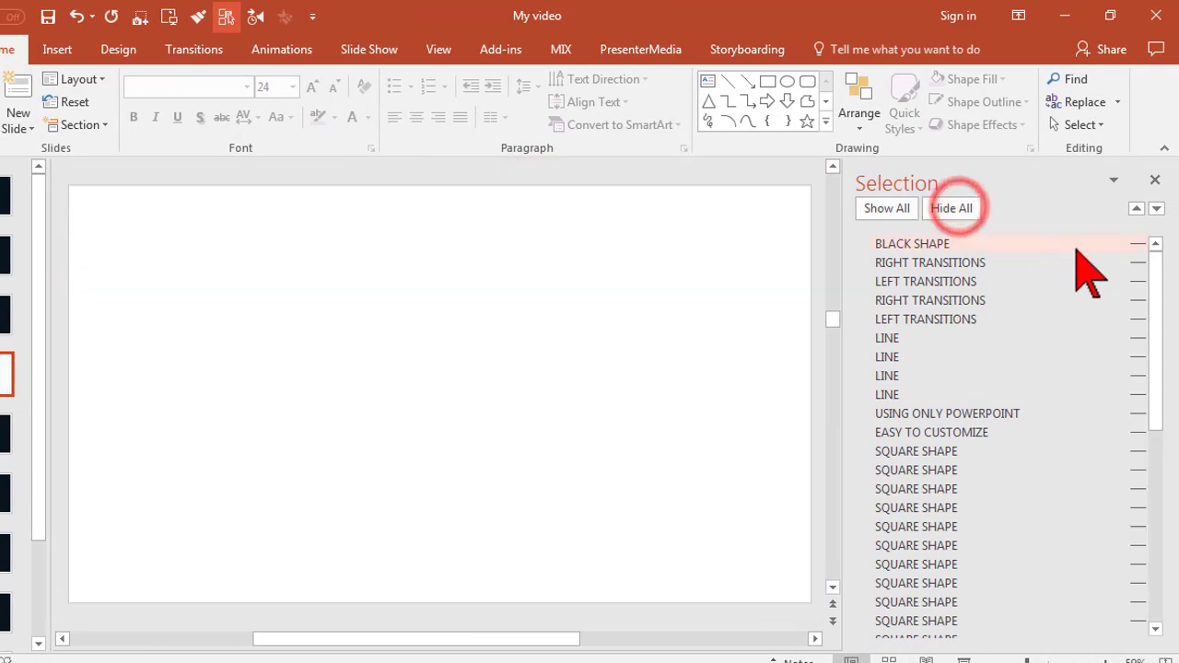
left_click_drag(1154, 267, 1161, 501)
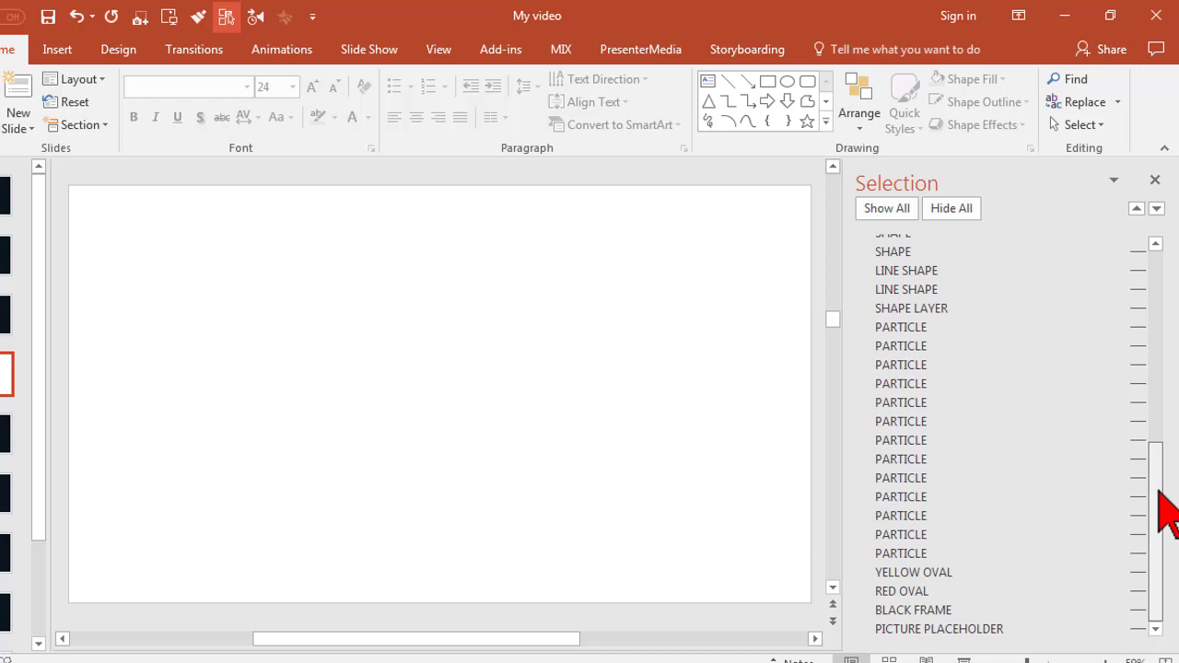
left_click(1139, 629)
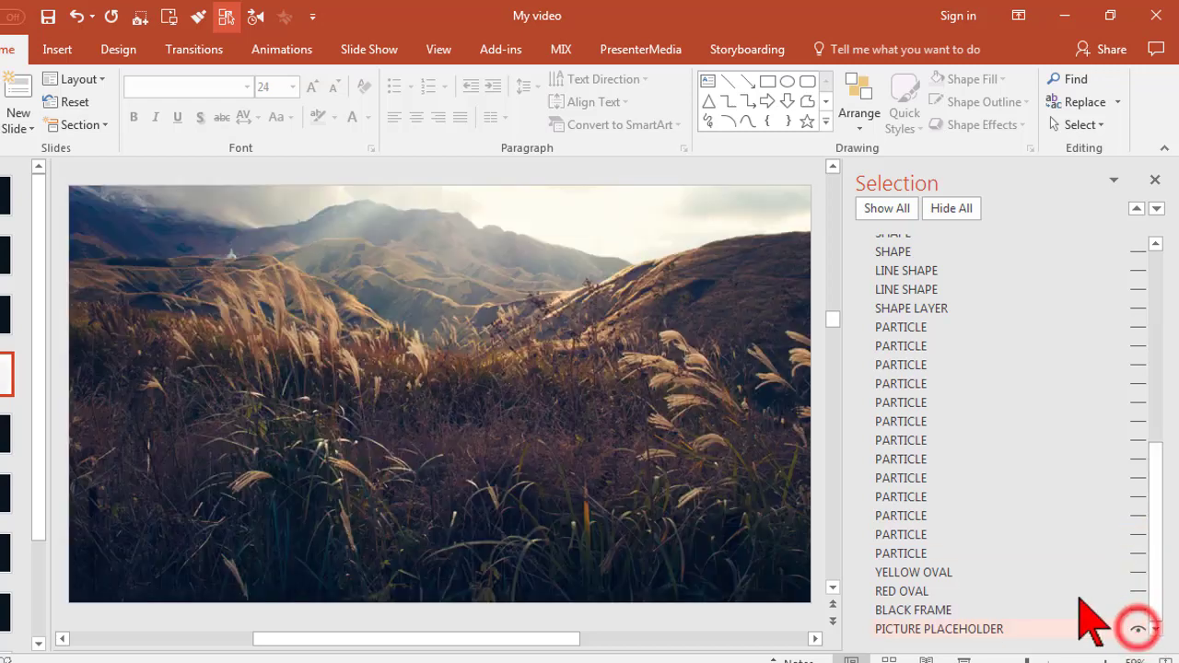
Replace the placeholder picture on slide 4 with the Slide3 image from the widescreens folder
right_click(527, 346)
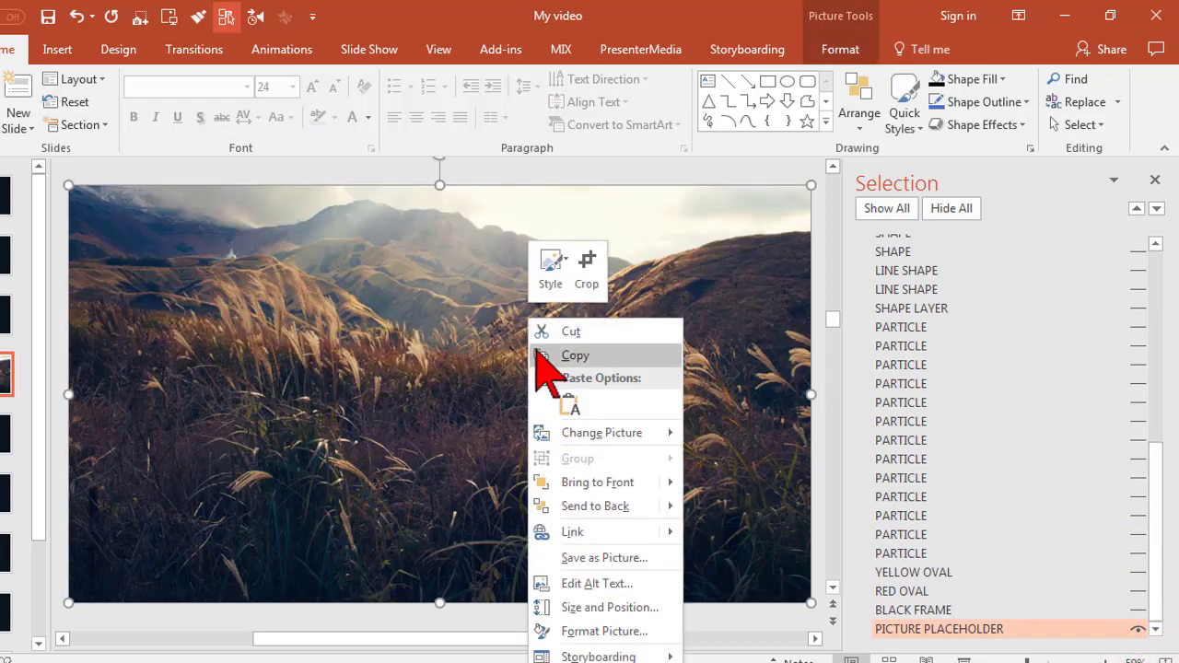
mouse_move(604, 433)
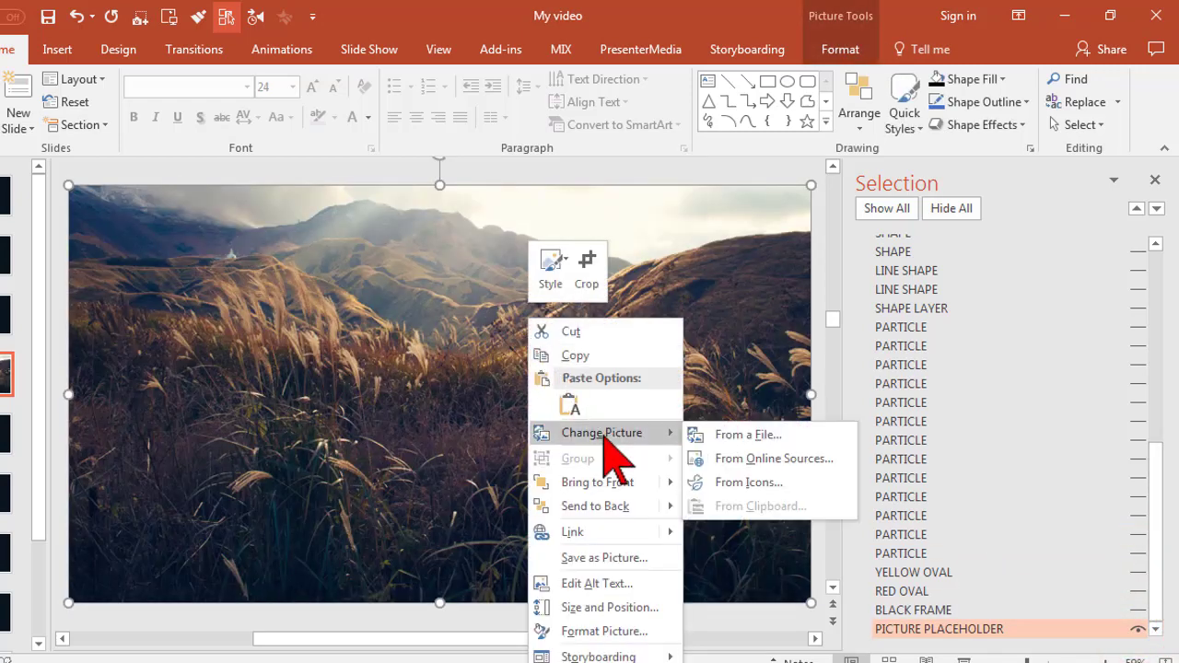
left_click(727, 437)
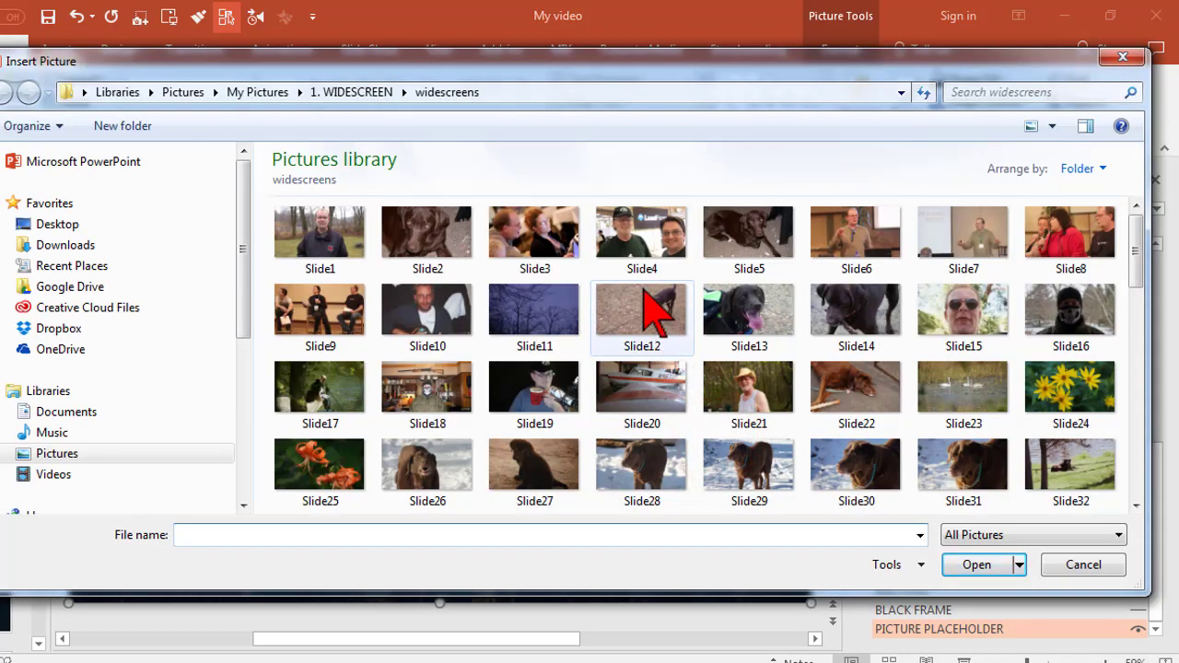
left_click(564, 251)
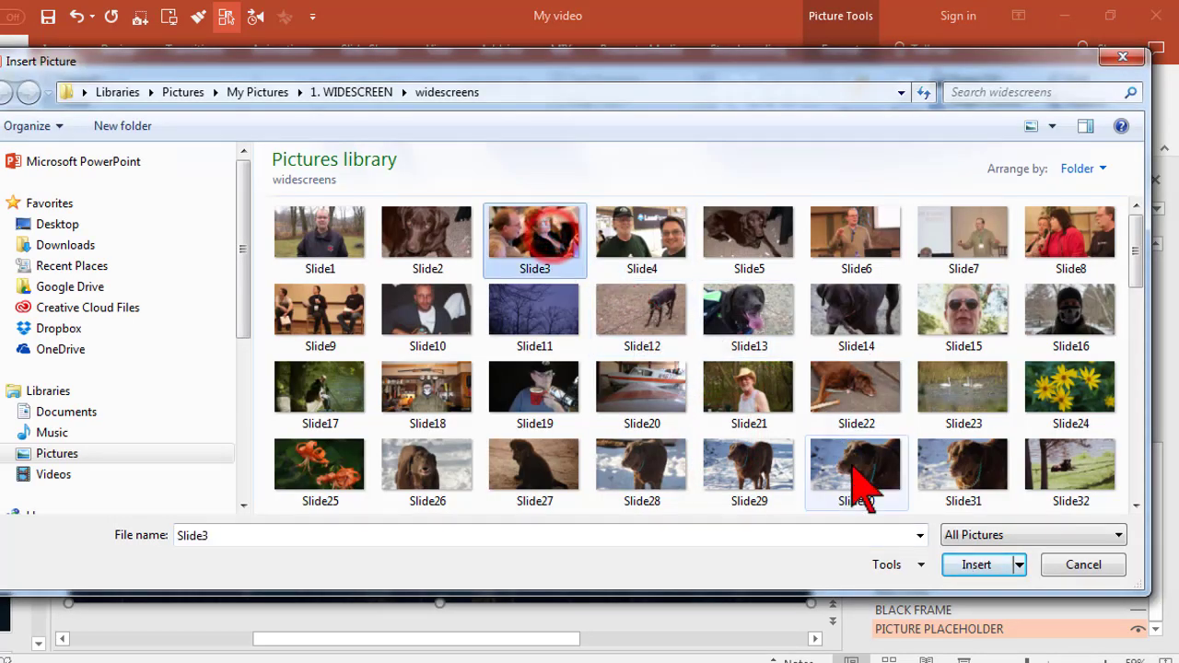
left_click(975, 564)
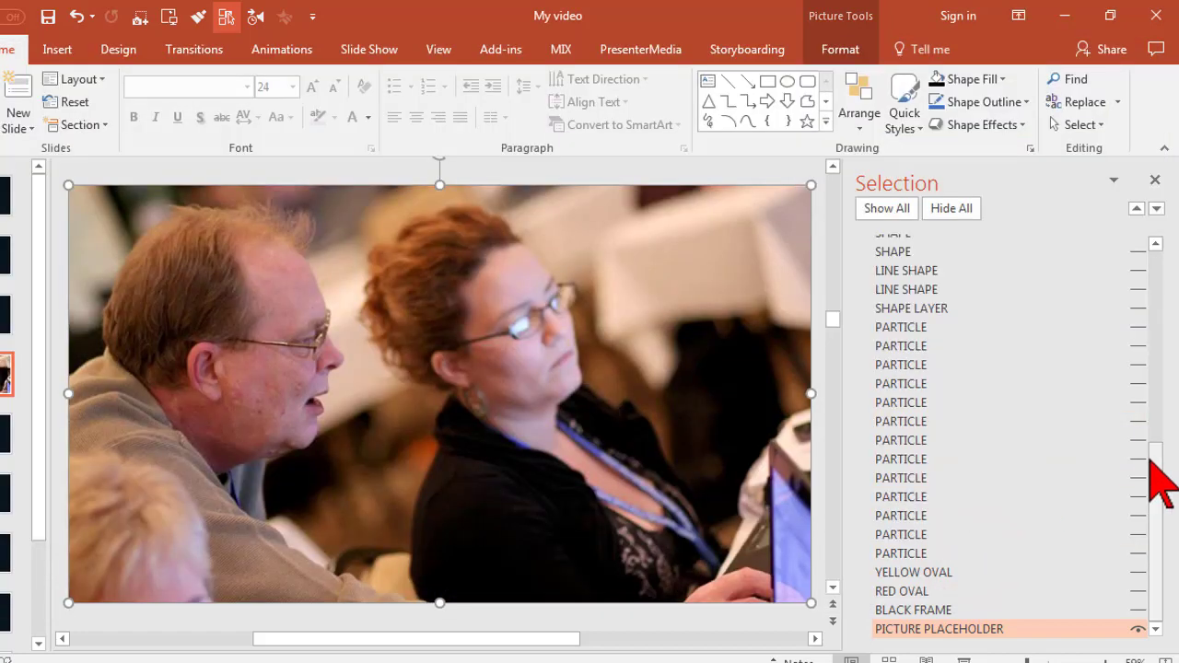
Reveal USING ONLY POWERPOINT and EASY TO CUSTOMIZE on slide 4 and preview the animations with all objects shown again
left_click_drag(1152, 484, 1157, 342)
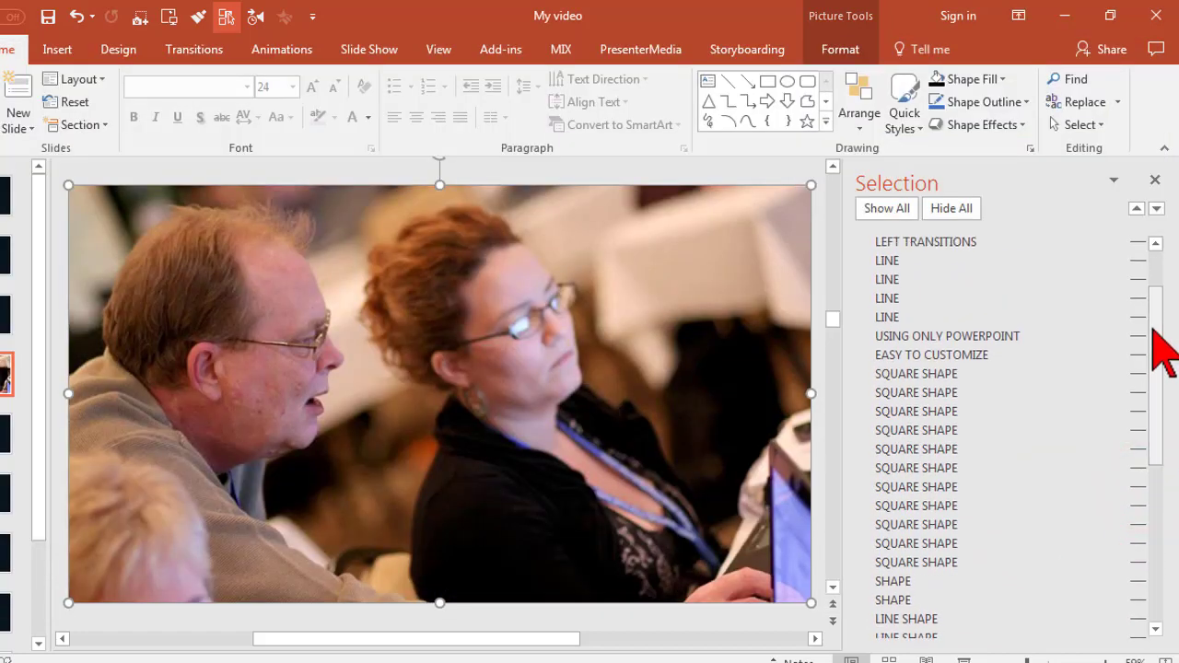
left_click(1137, 338)
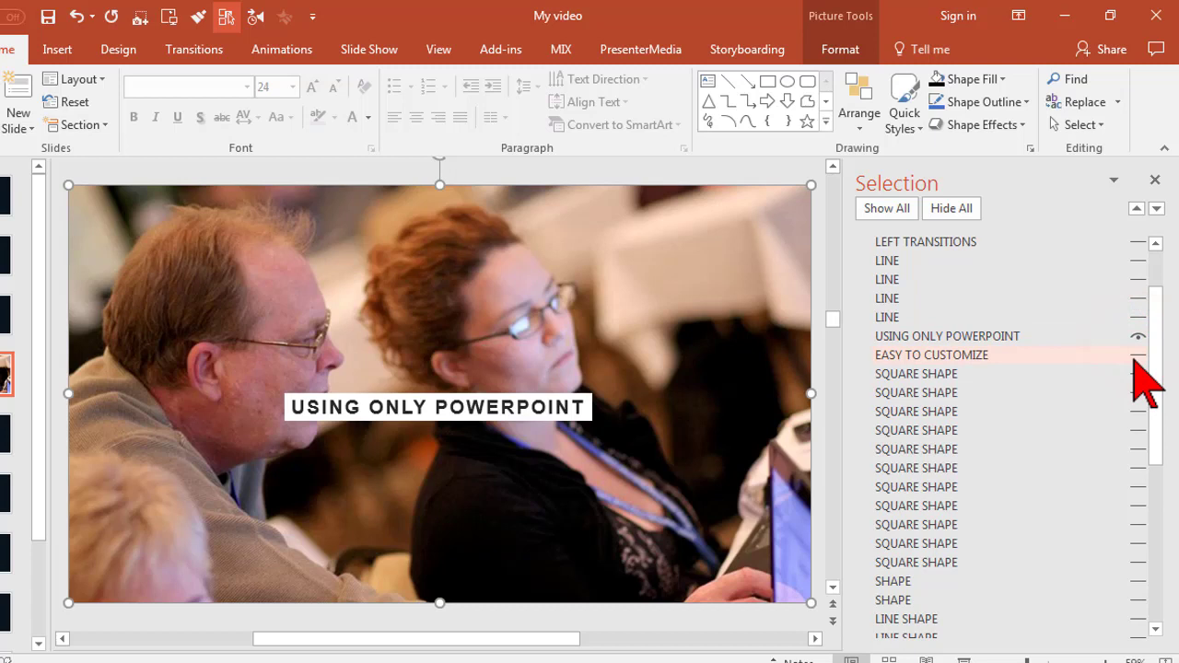
left_click(1138, 358)
left_click(470, 369)
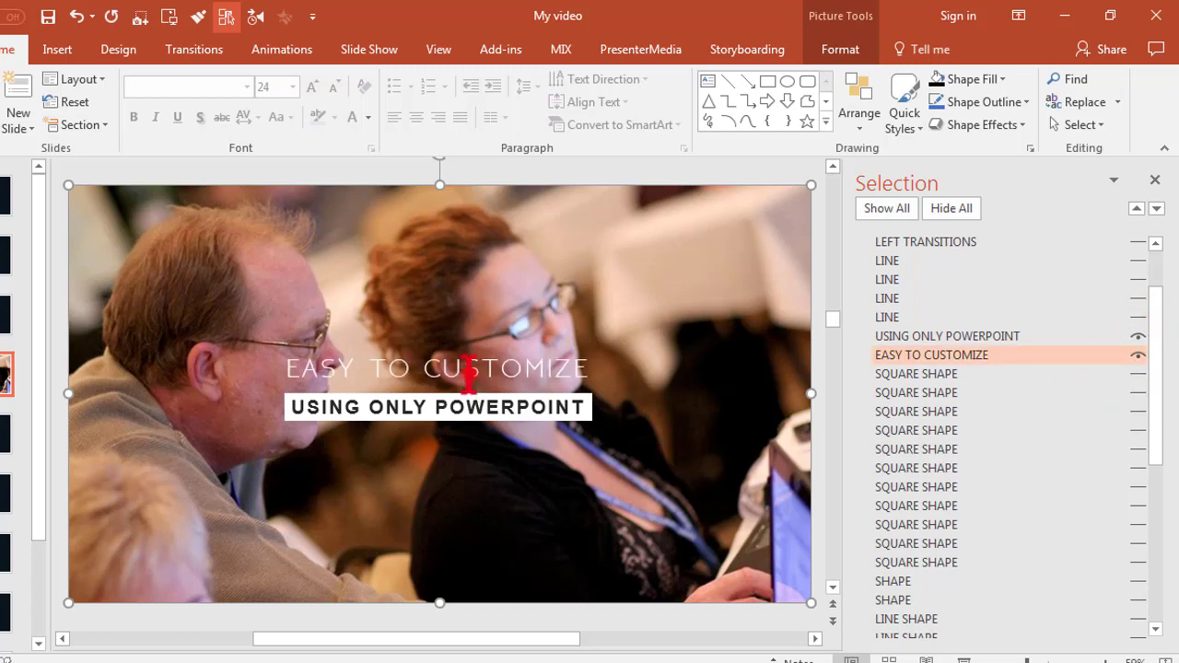
left_click(901, 212)
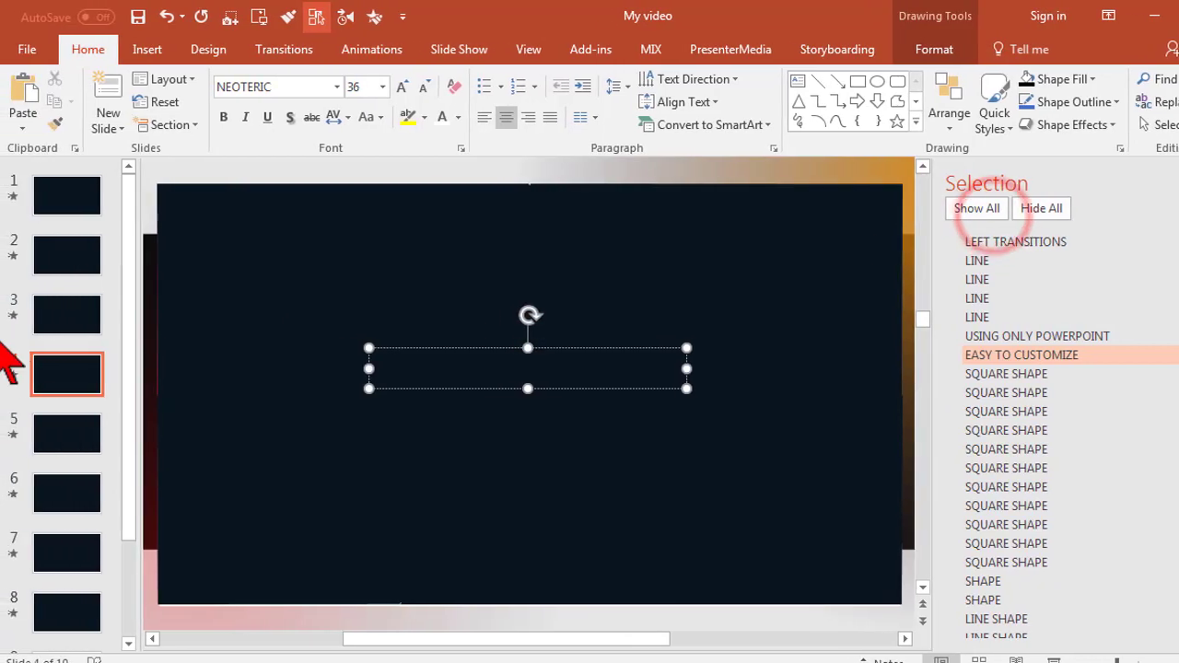
left_click(16, 316)
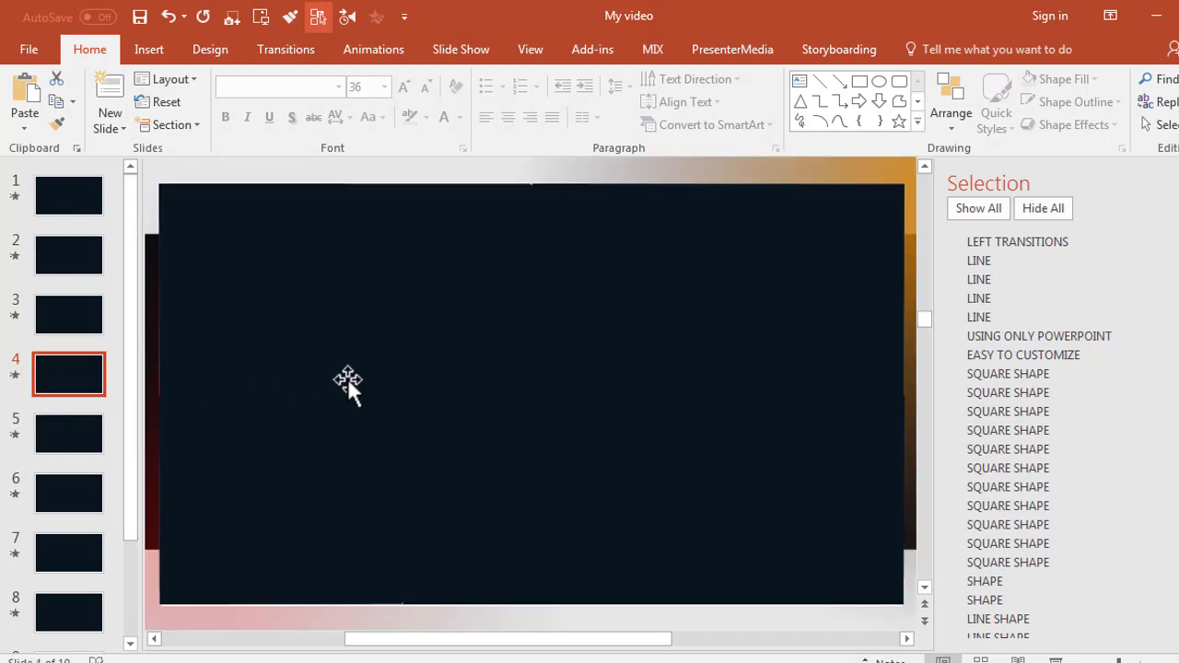
Start exporting the presentation as a video and choose Windows Media Video as the file type for My video
left_click(20, 49)
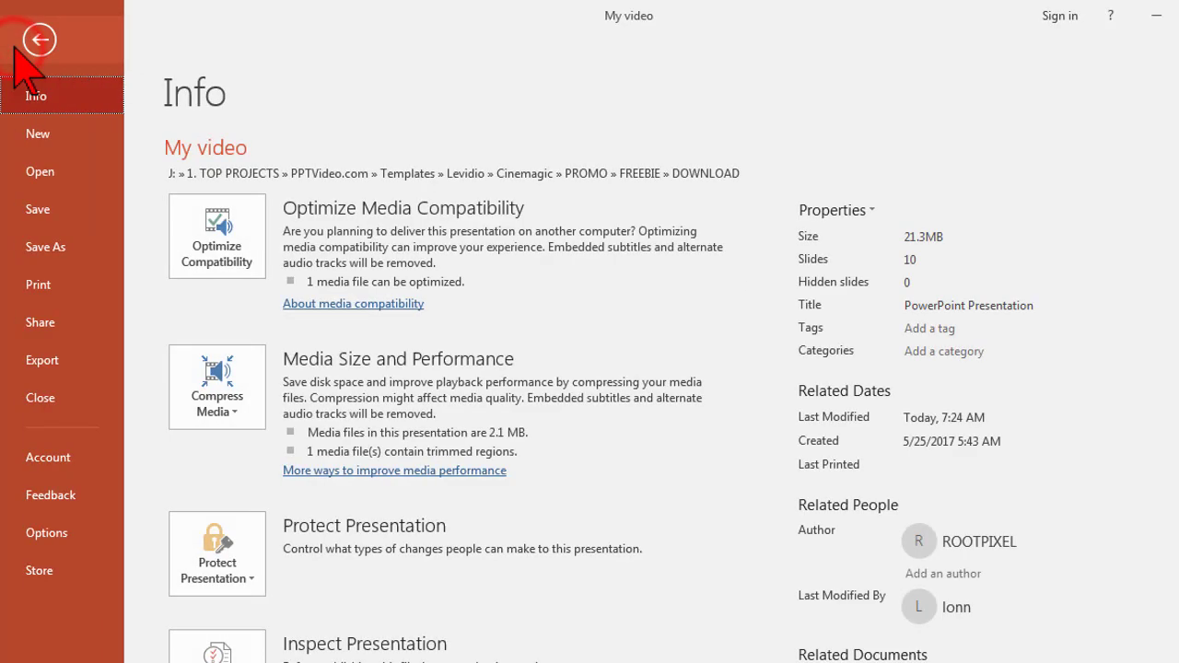
left_click(77, 352)
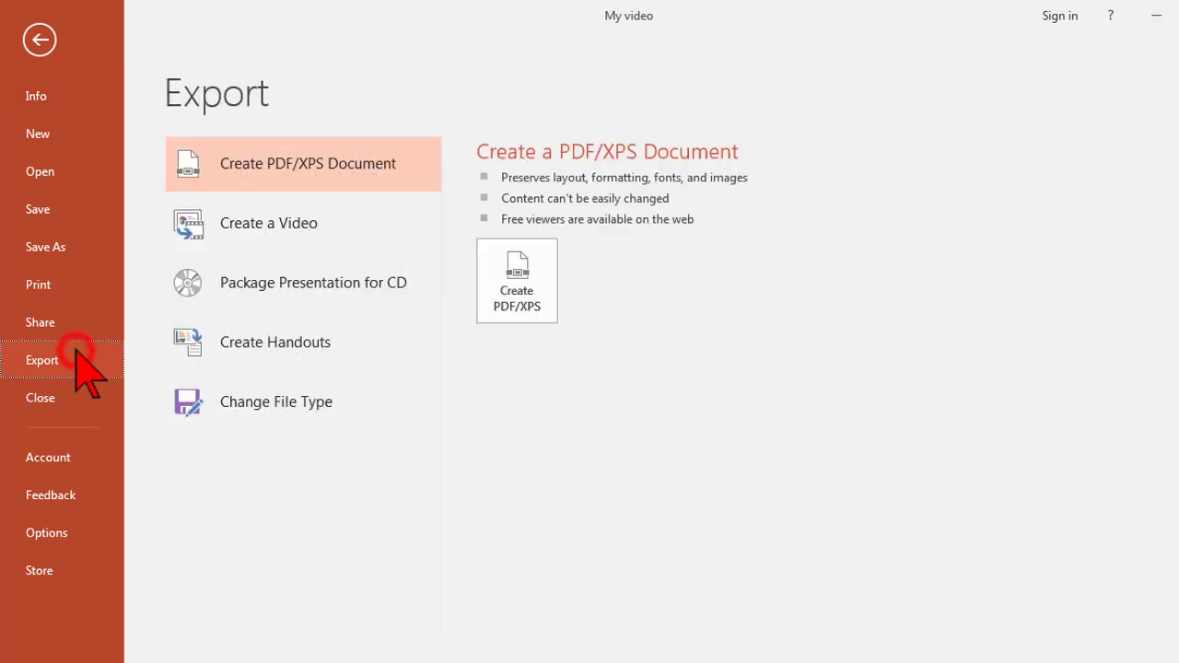
left_click(293, 231)
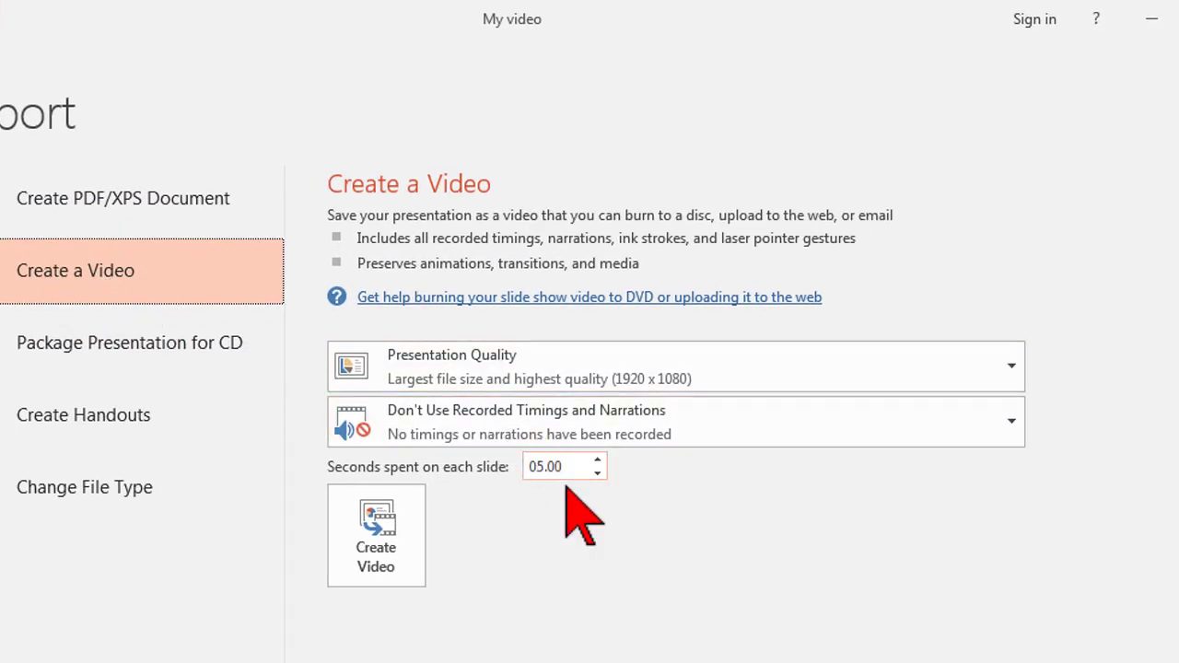
double_click(561, 468)
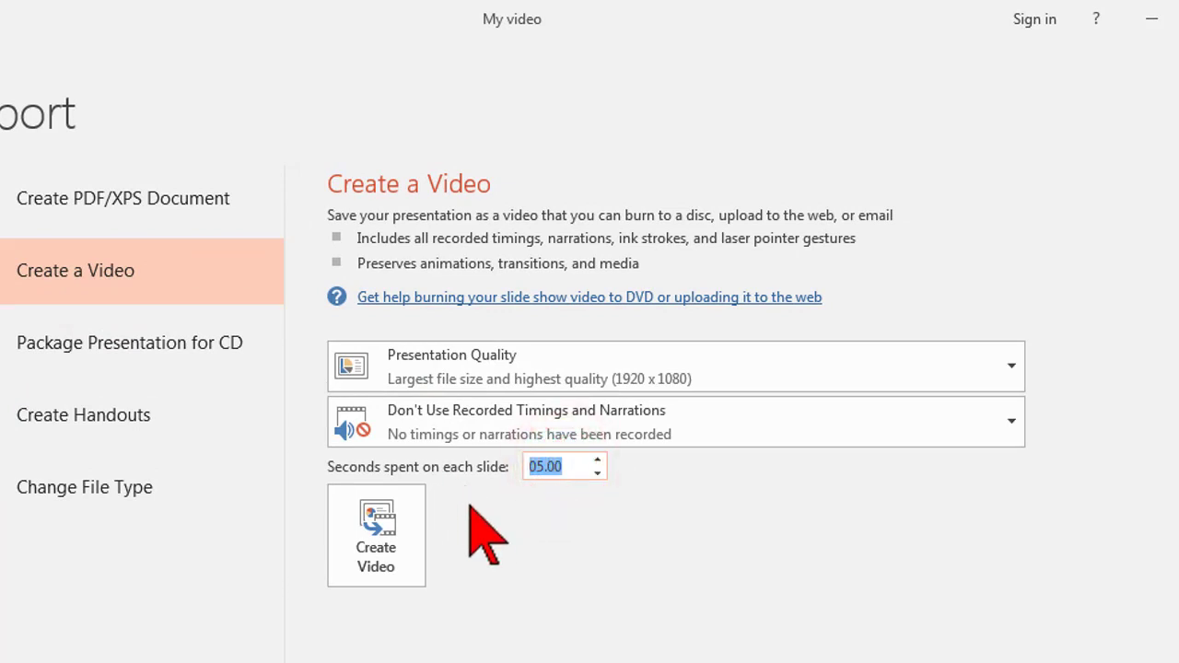
left_click(403, 507)
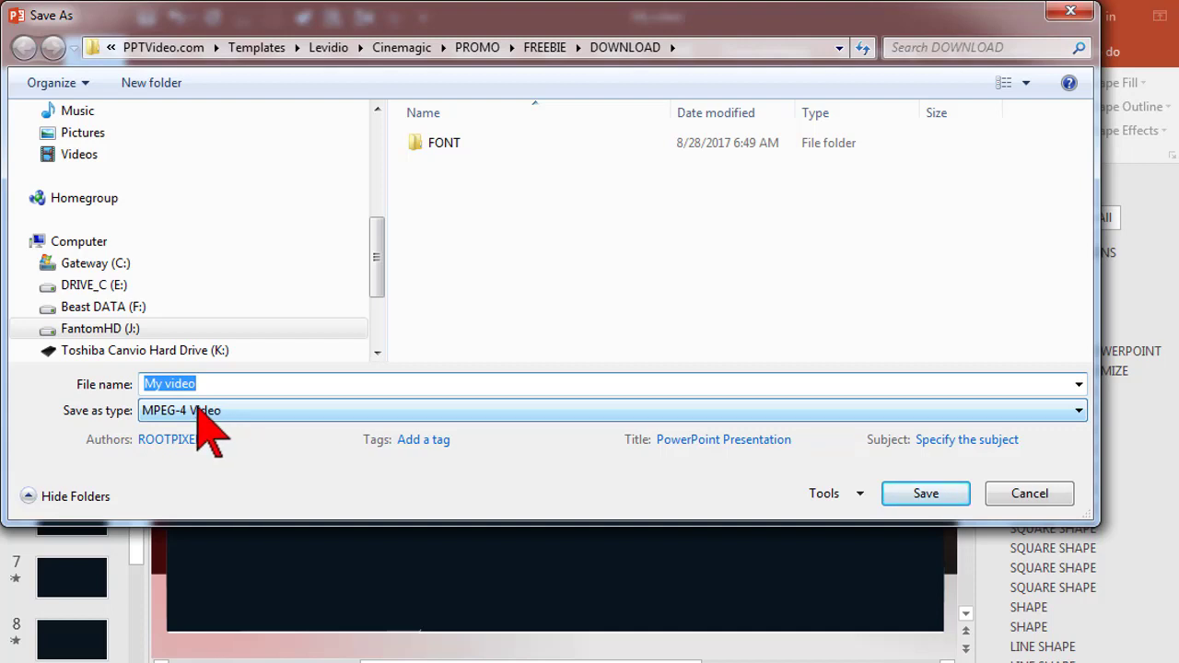
left_click(188, 410)
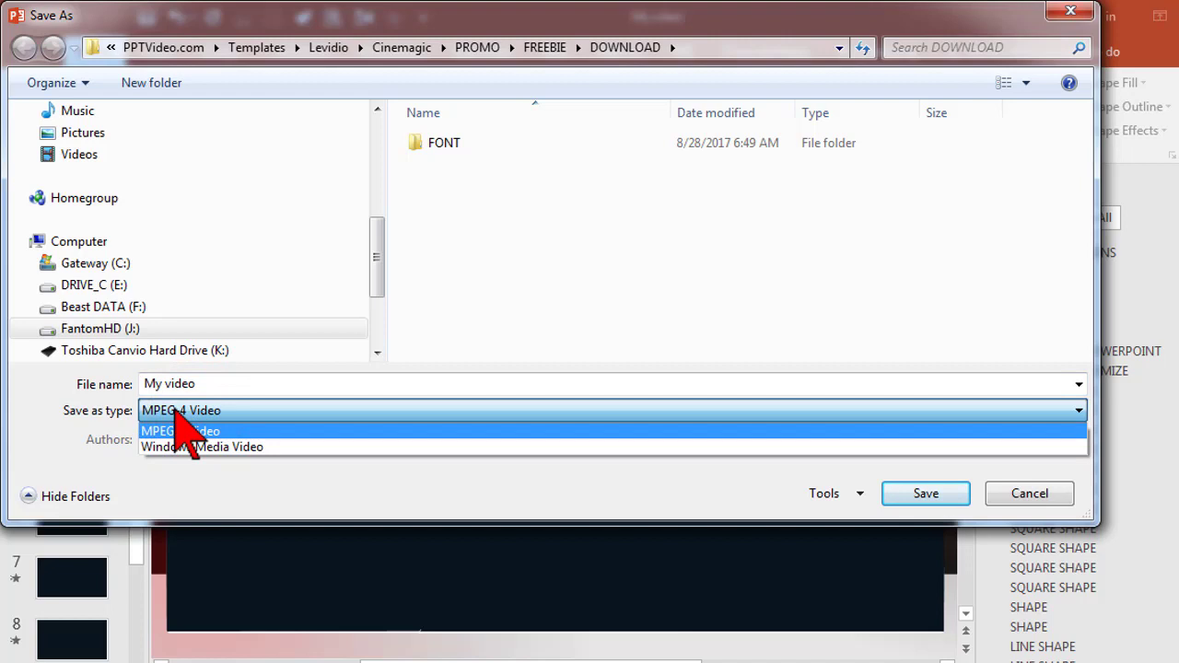
left_click(209, 446)
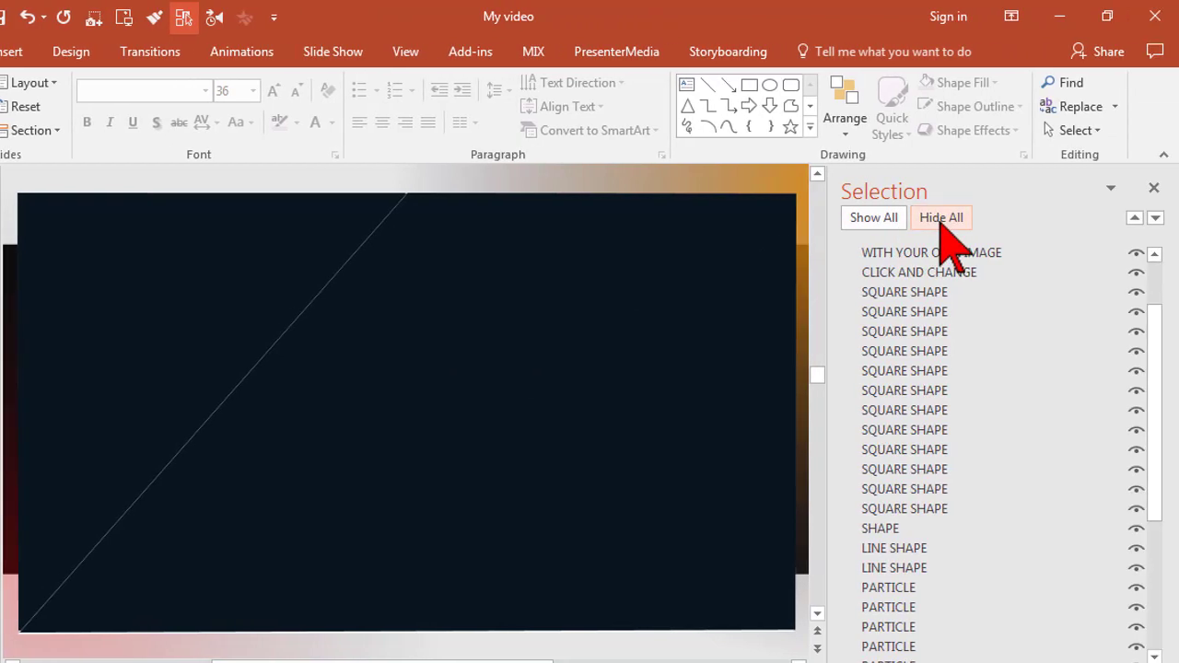
Hide every object on the CLICK AND CHANGE slide except the PICTURE PLACEHOLDER image
left_click(1084, 217)
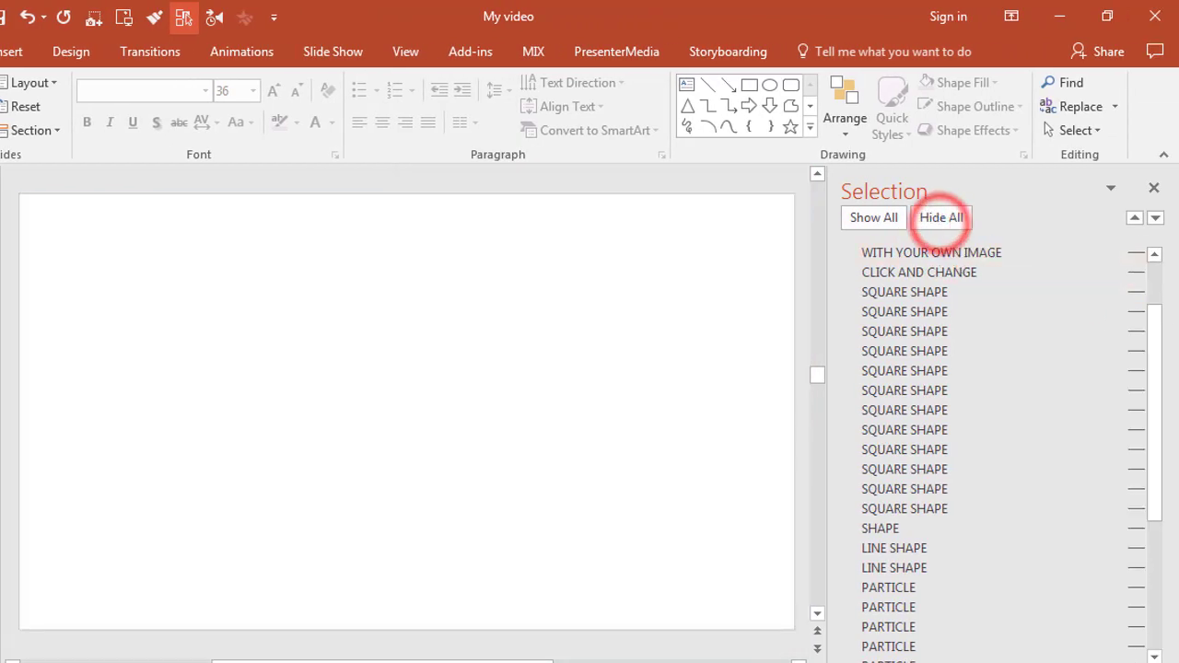
left_click_drag(1153, 334, 1172, 558)
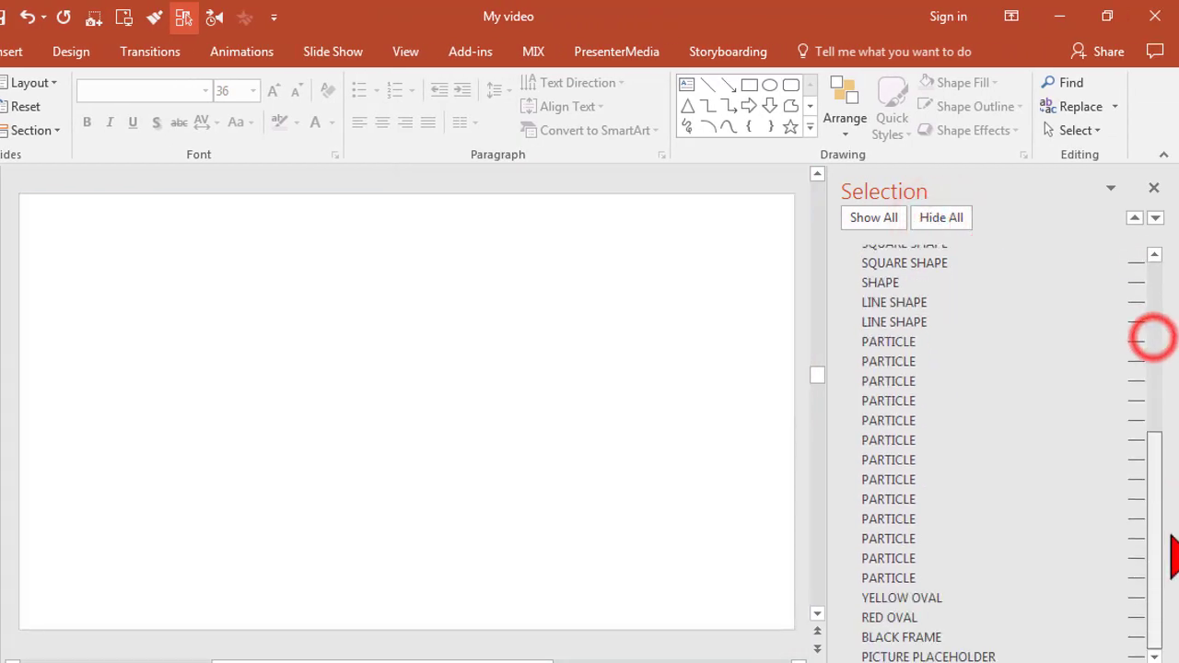
left_click(1136, 657)
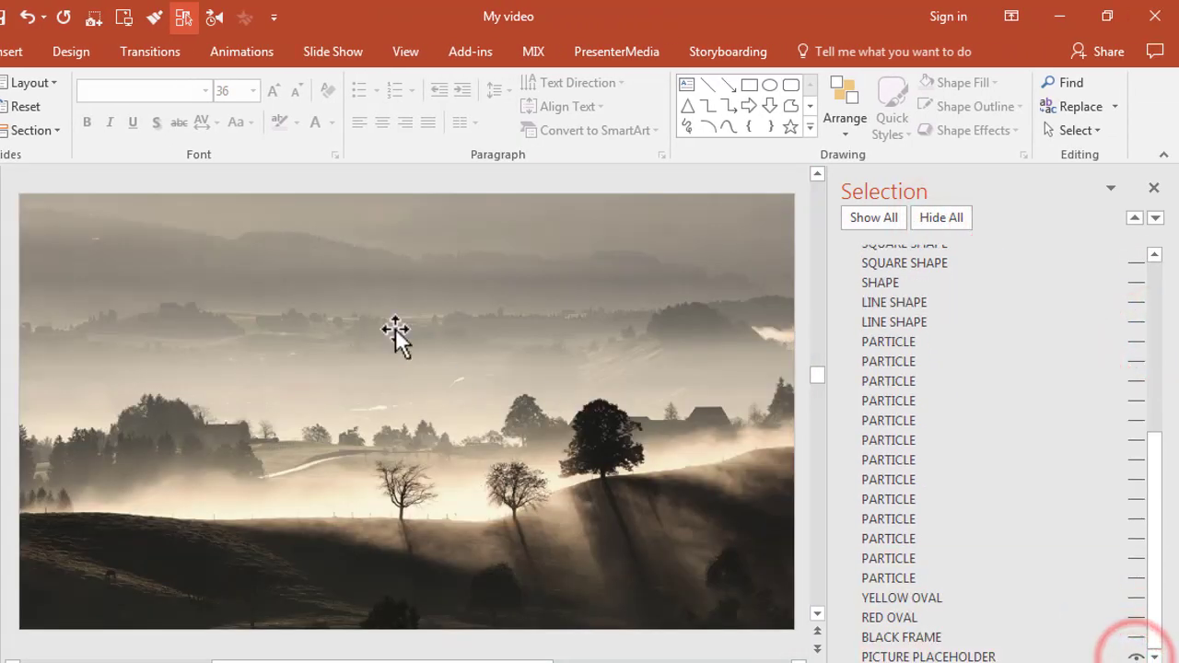
Replace the placeholder picture with the garden image 01b01d9313bc5bde498ff46cab72ec25b97143ec07 from the Homestead folder
right_click(304, 294)
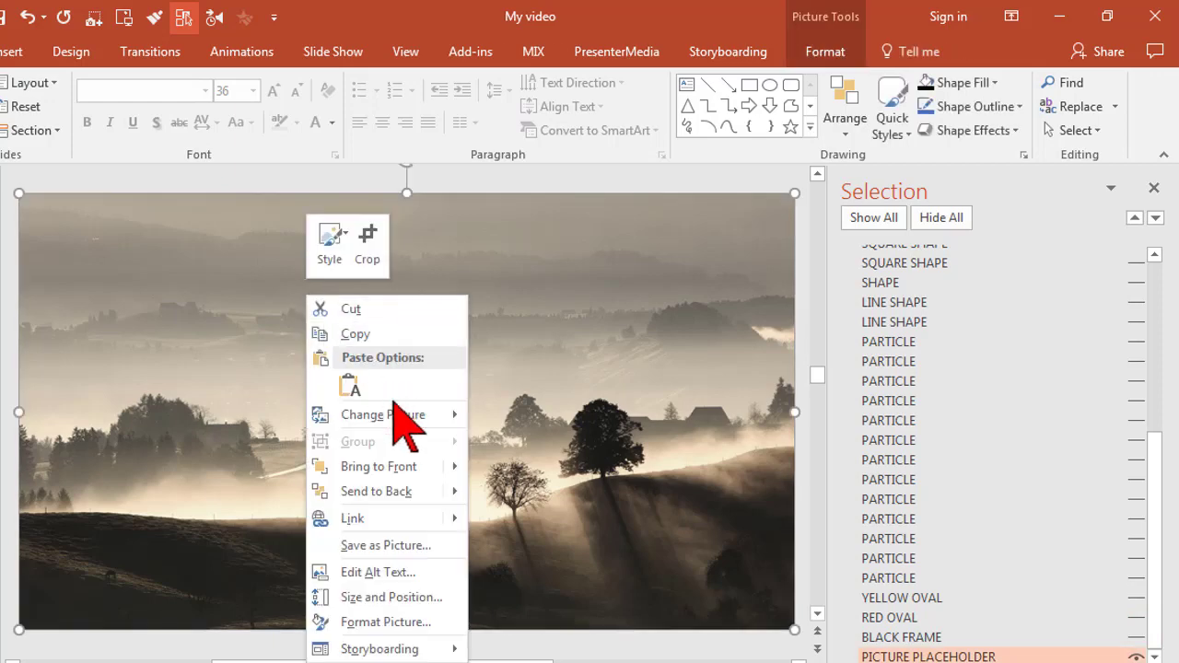
mouse_move(408, 419)
left_click(516, 433)
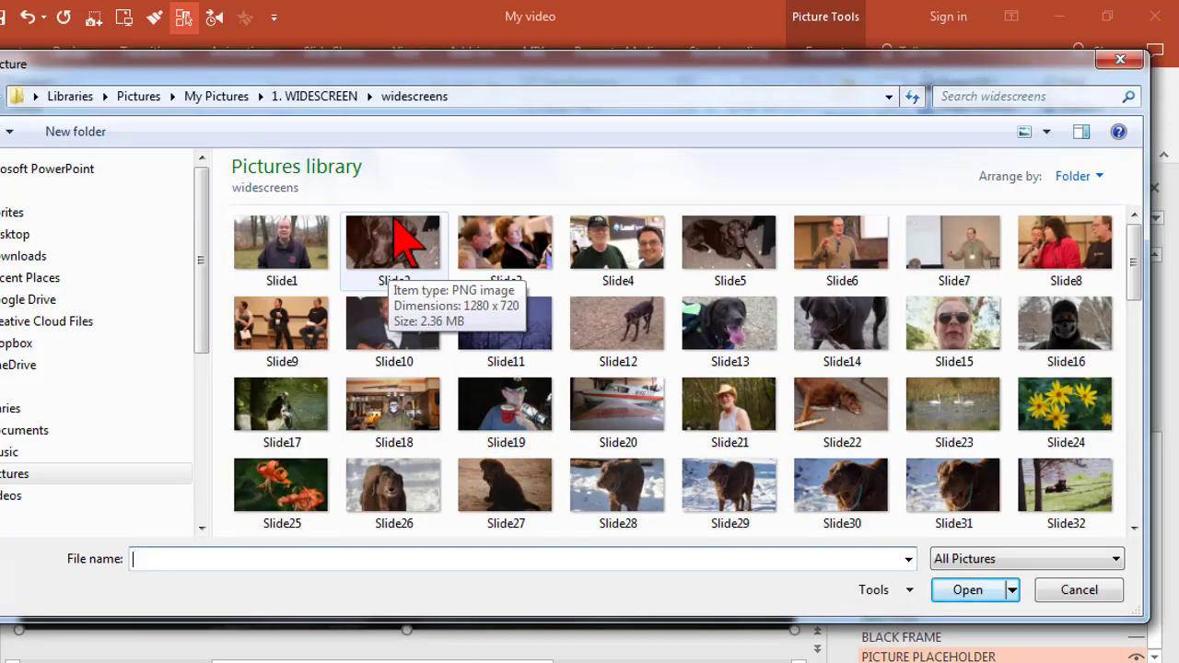
left_click(221, 96)
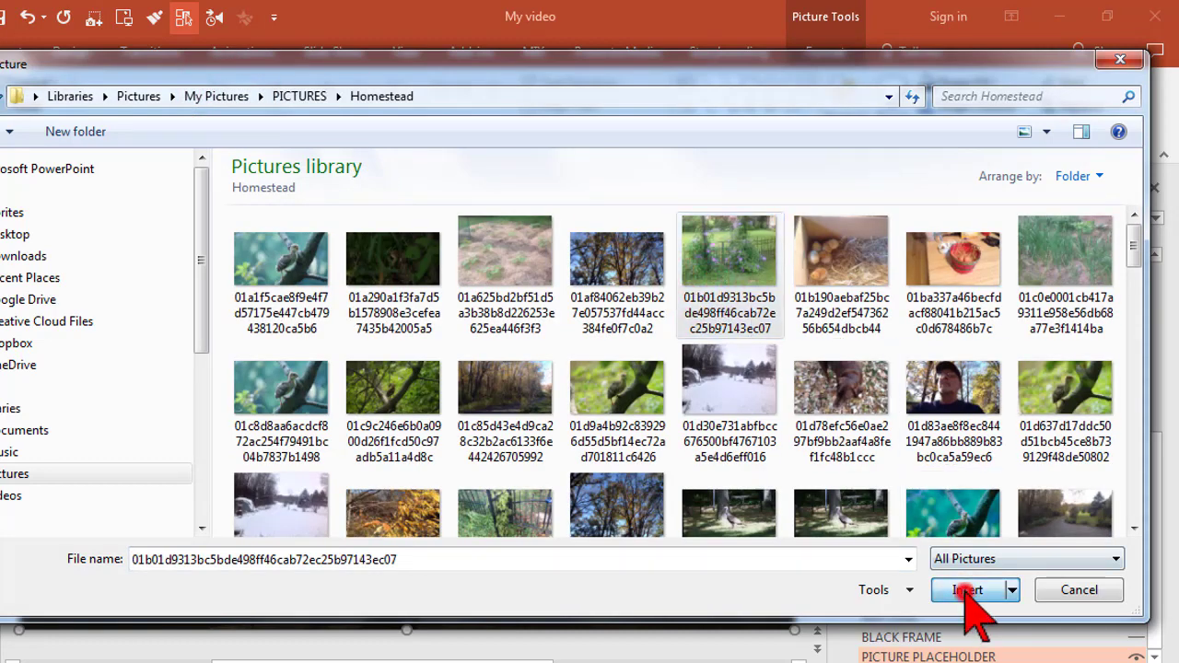
left_click(967, 590)
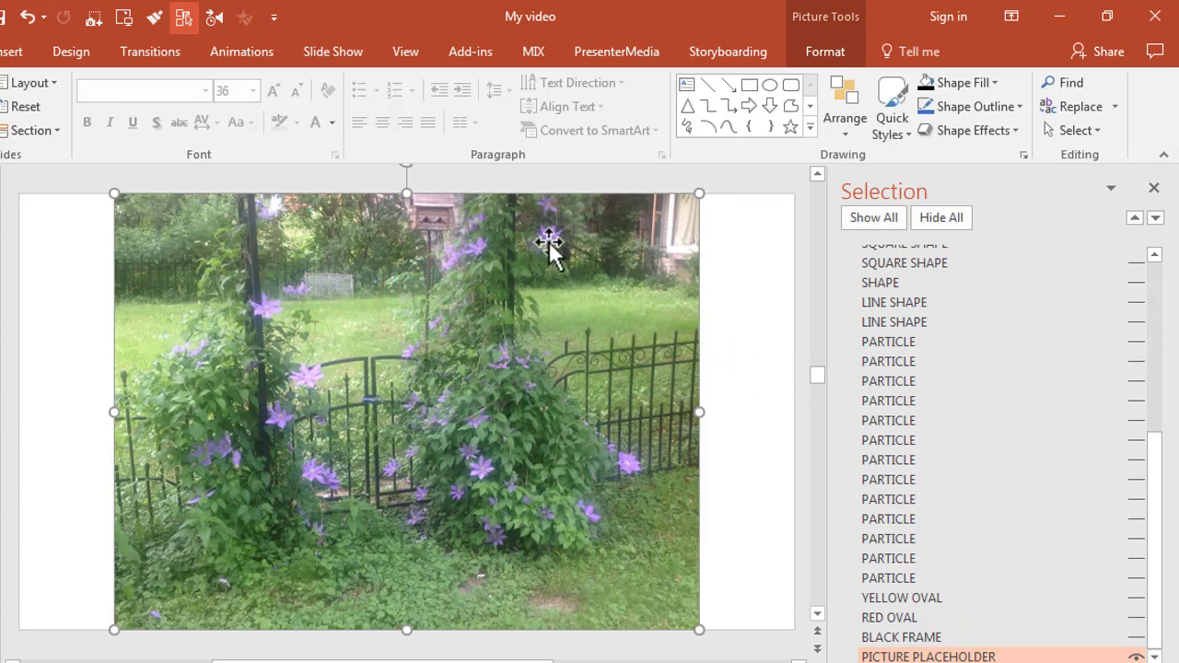
Crop the garden picture to a 16:9 aspect ratio, shifting the image down in the frame to keep its upper part
left_click(847, 53)
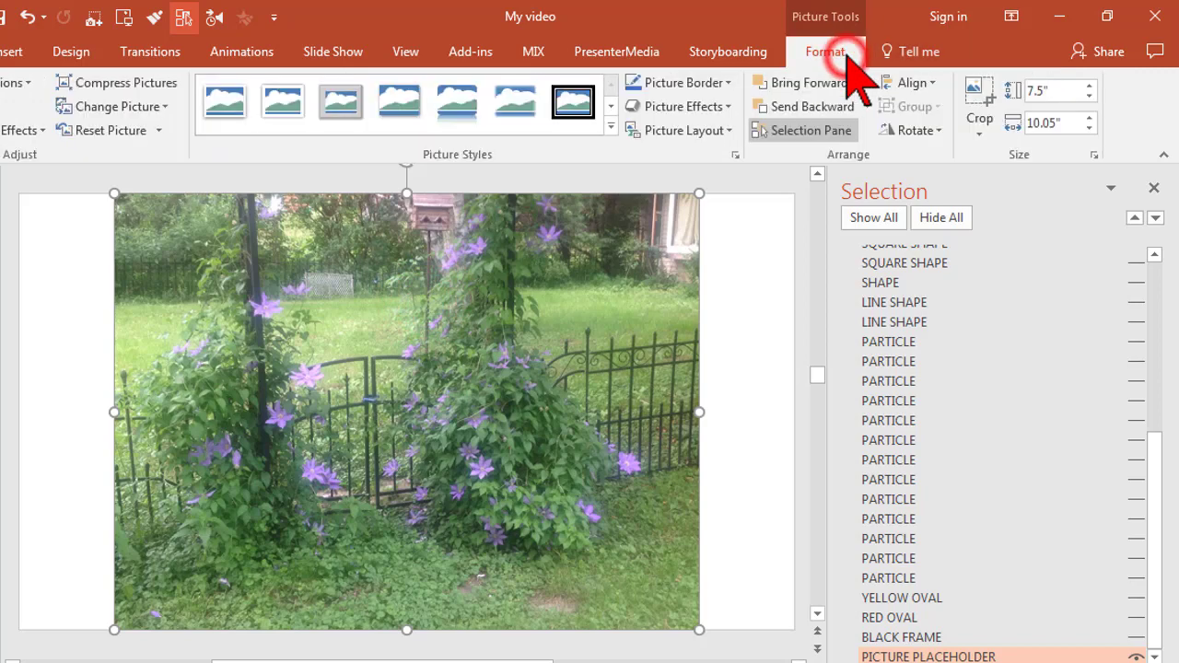
left_click(977, 134)
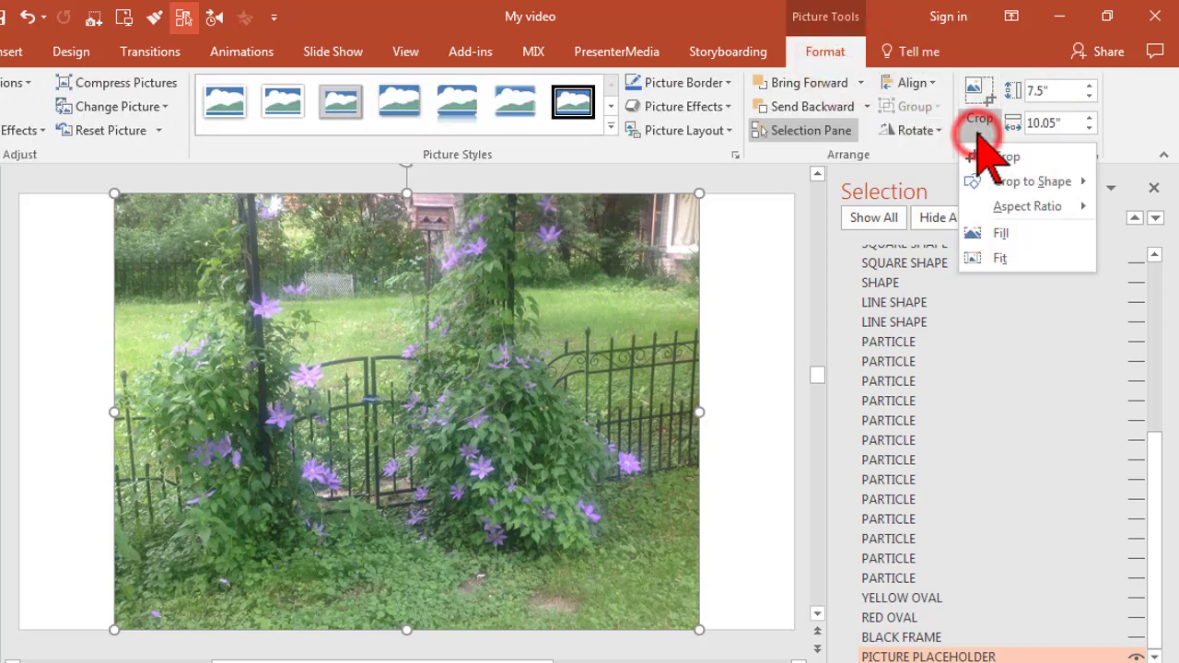
mouse_move(1016, 204)
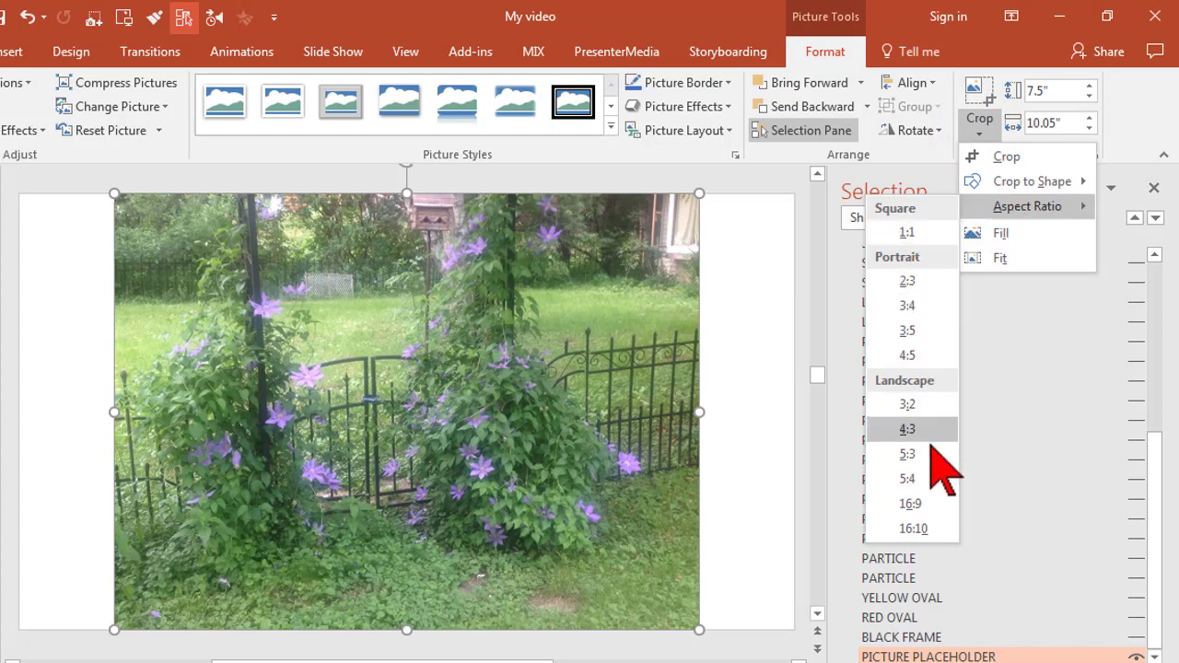
left_click(912, 504)
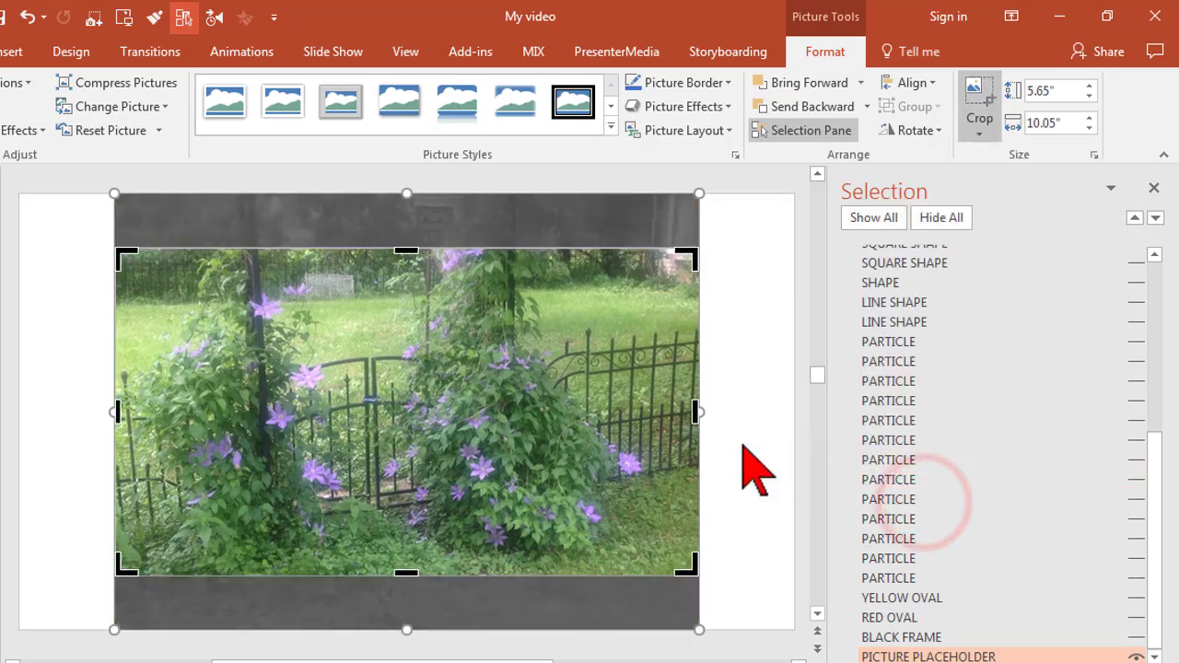
left_click_drag(529, 396, 531, 445)
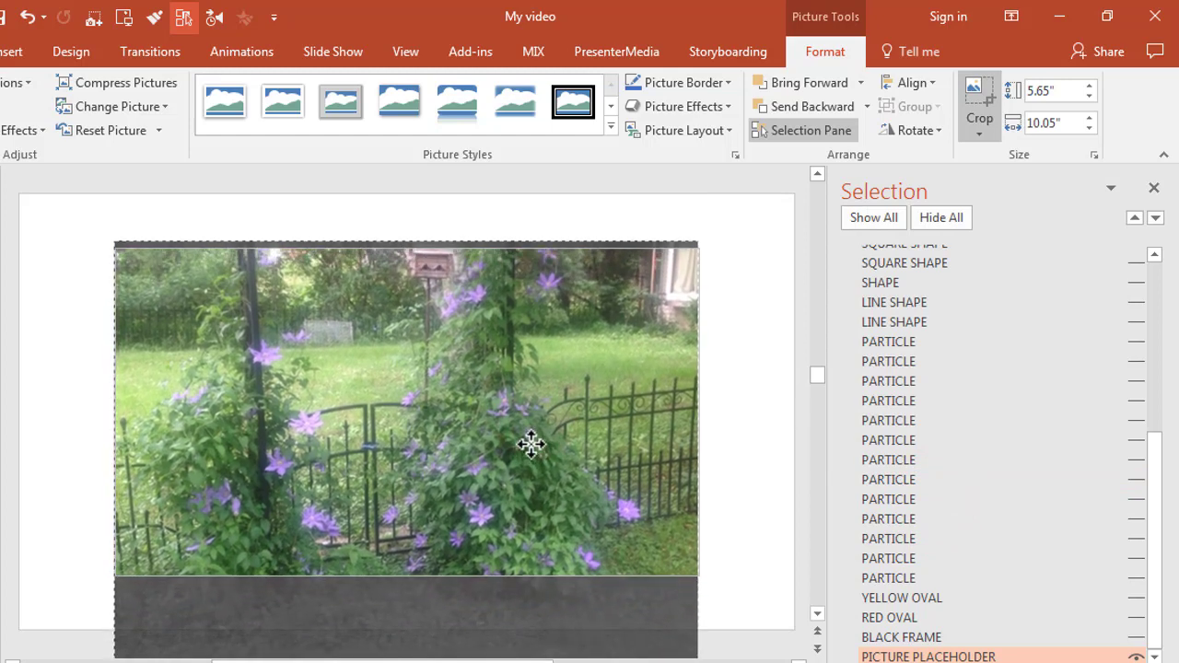
left_click(979, 100)
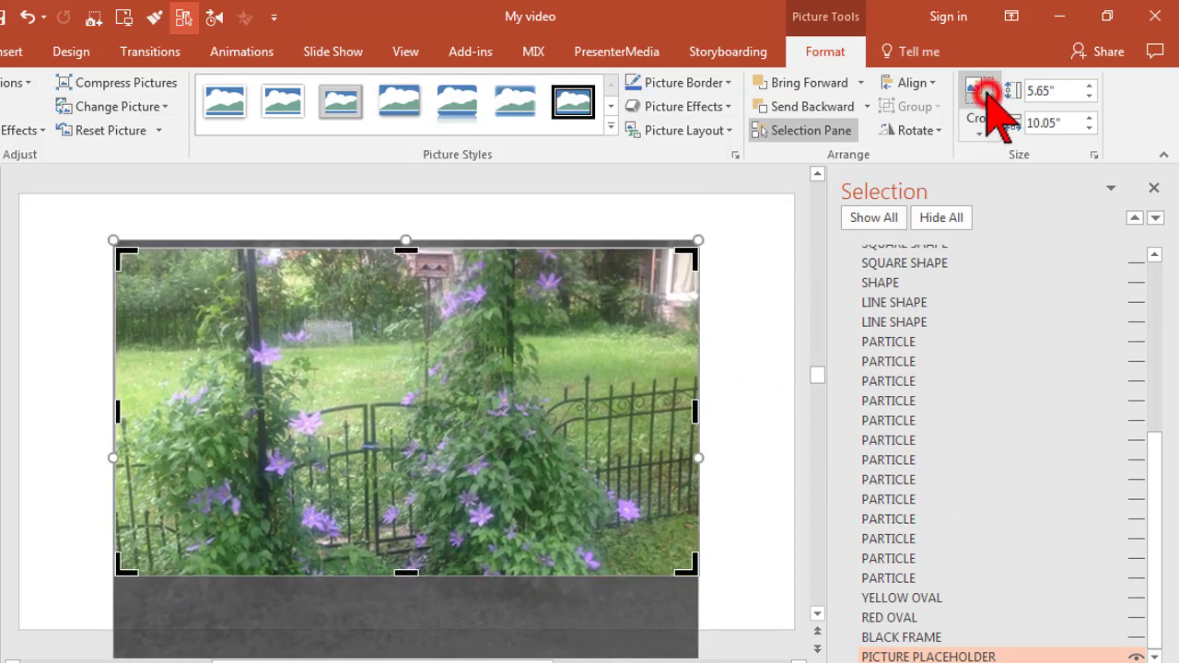
Align the cropped picture with the slide's upper-left corner, enlarge it to 13.33" by 7.5" to fill the slide, and show all objects again
left_click_drag(481, 397, 386, 347)
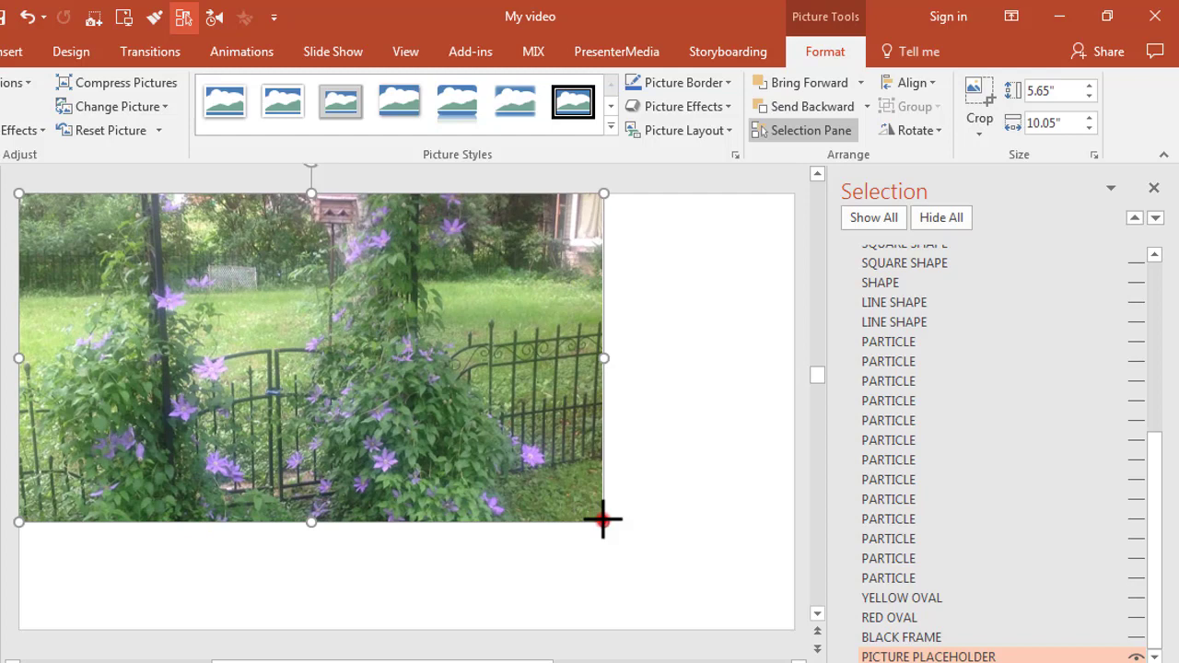
left_click_drag(603, 521, 785, 629)
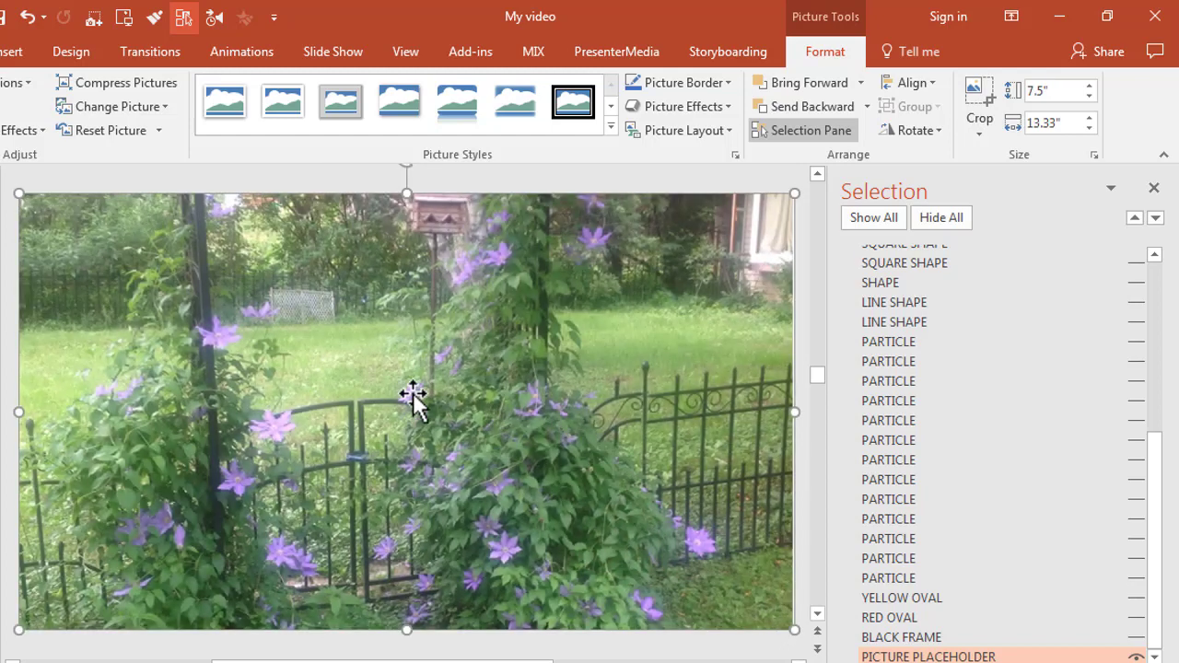
key("ctrl+z")
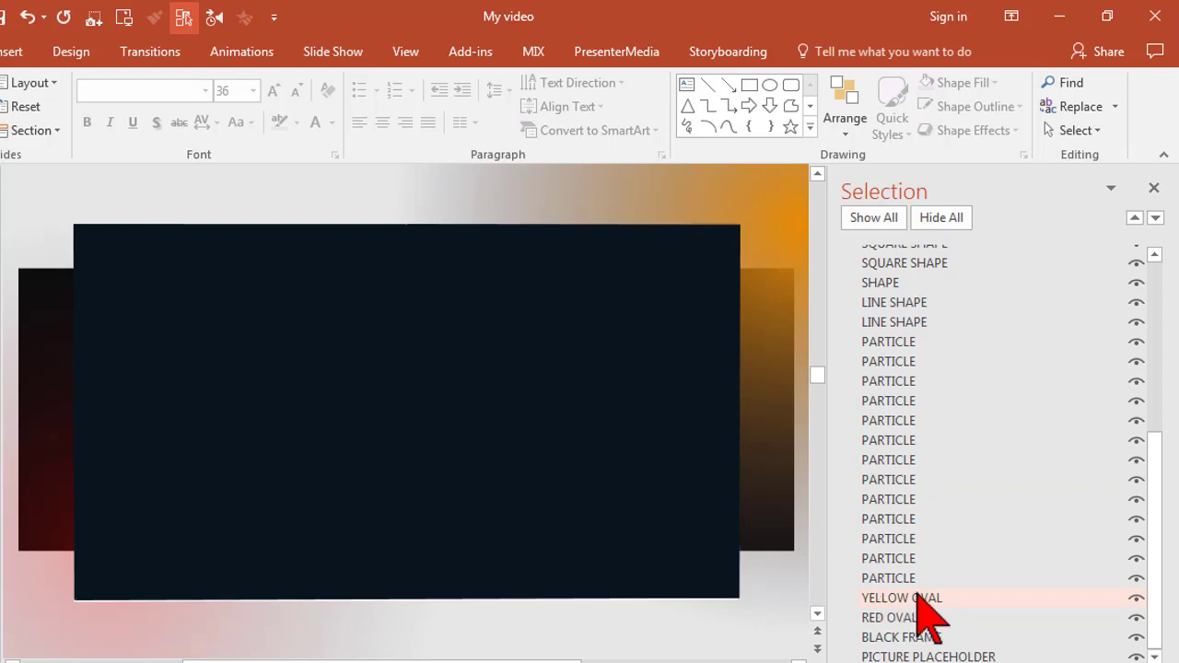
Change the orange gradient stop of the YELLOW OVAL to the dark blue theme color with -25% brightness
left_click(918, 599)
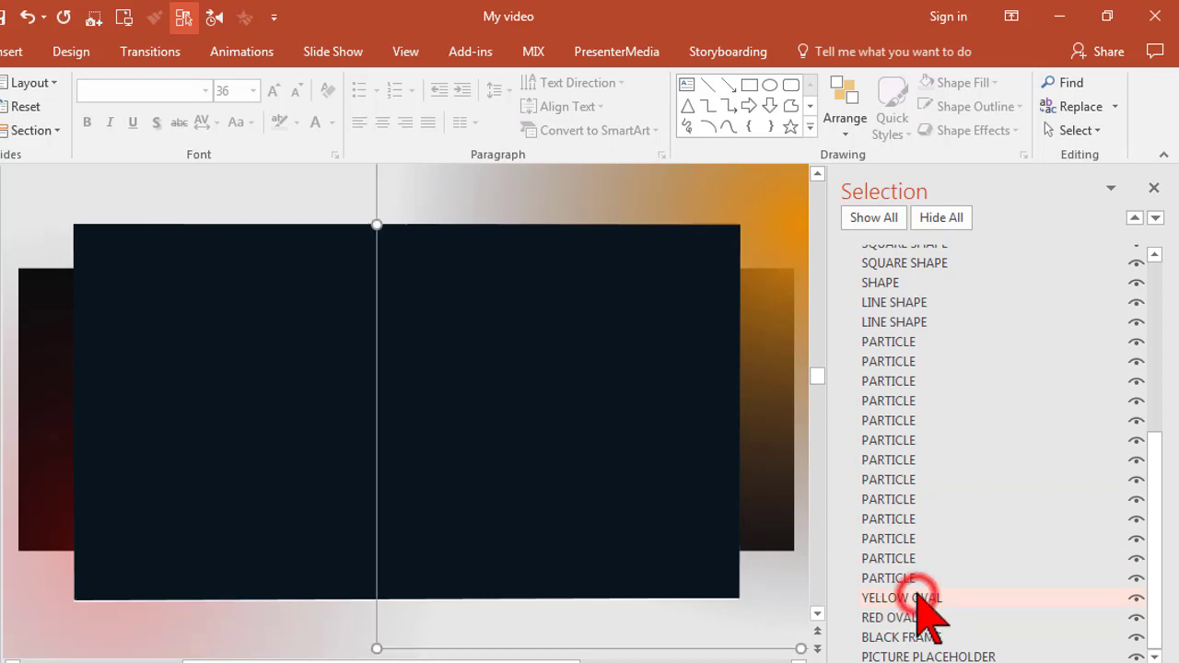
right_click(567, 211)
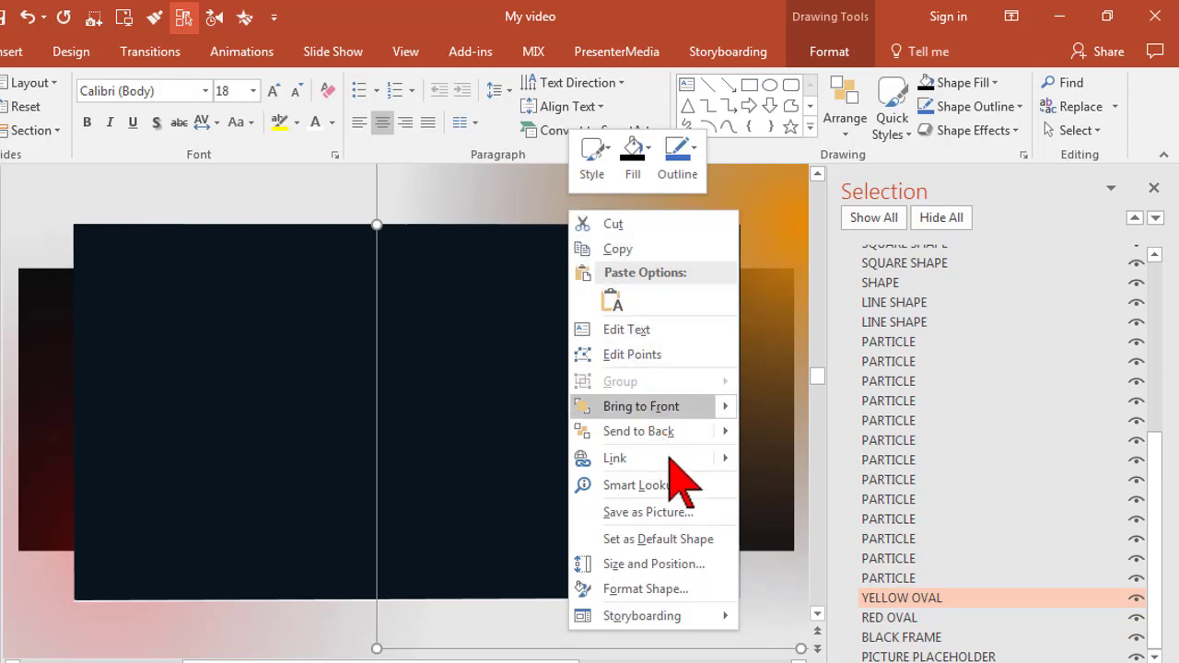
left_click(682, 590)
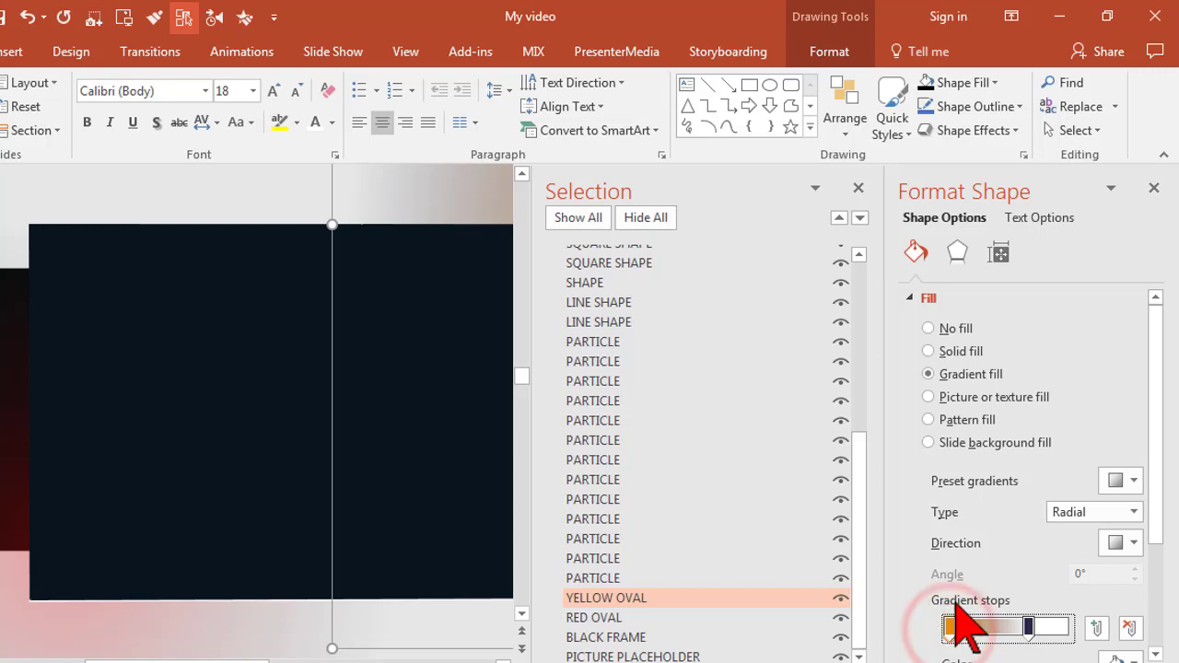
left_click_drag(1151, 492, 1158, 579)
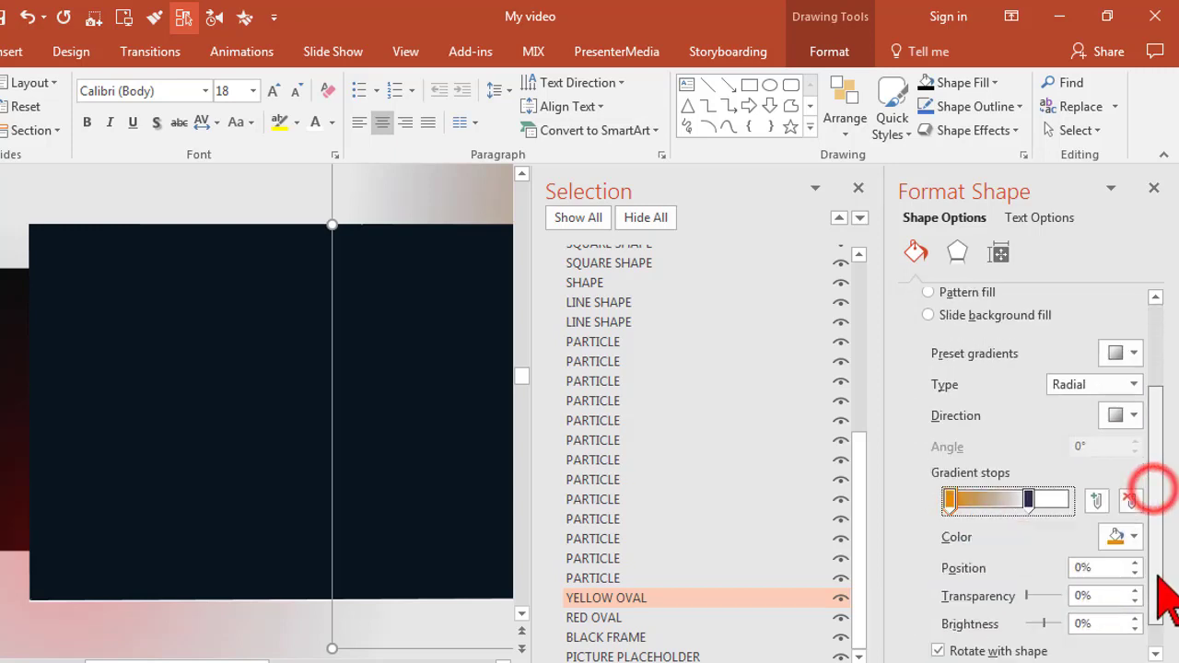
left_click(1132, 525)
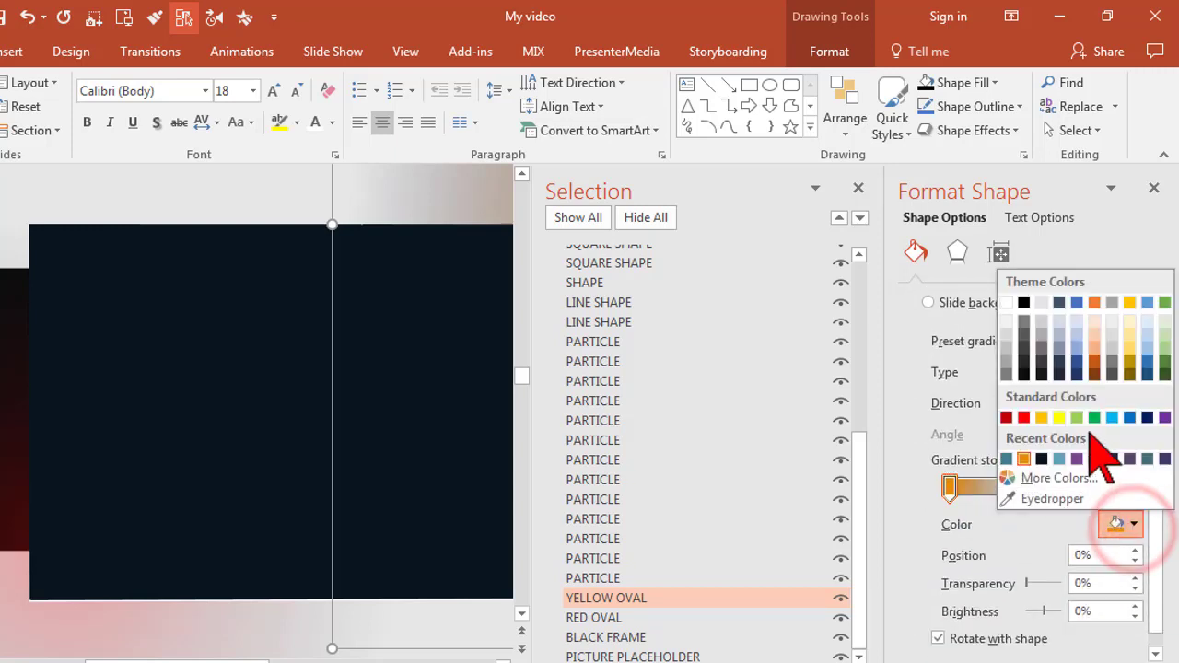
left_click(1076, 362)
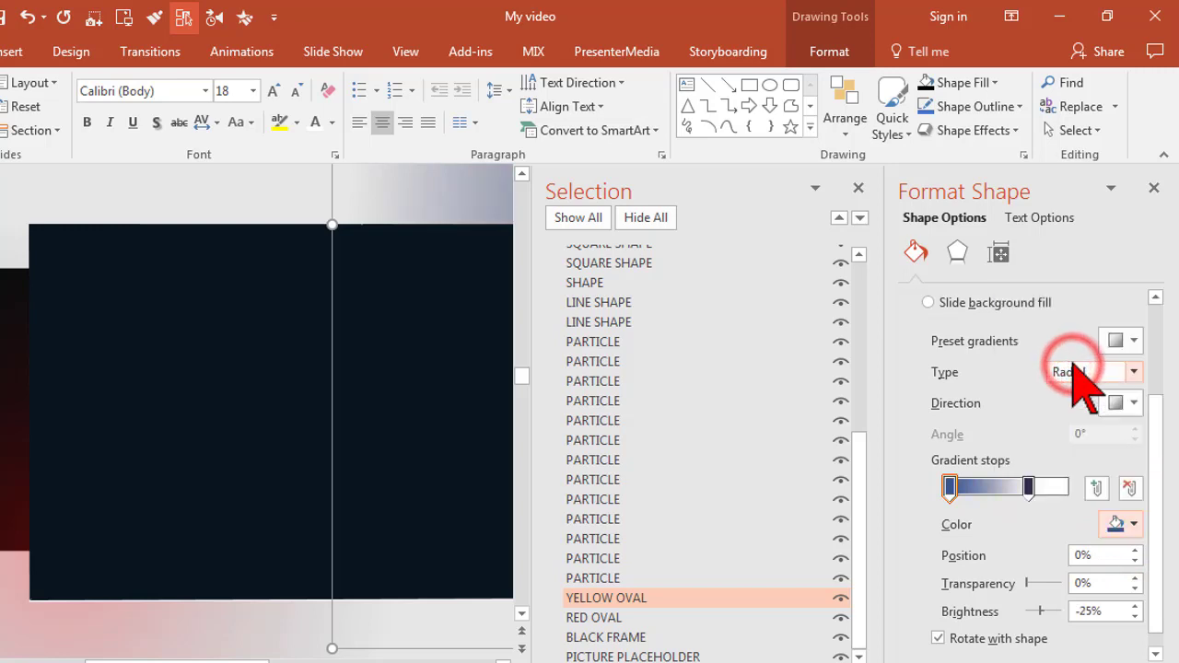
left_click(1152, 190)
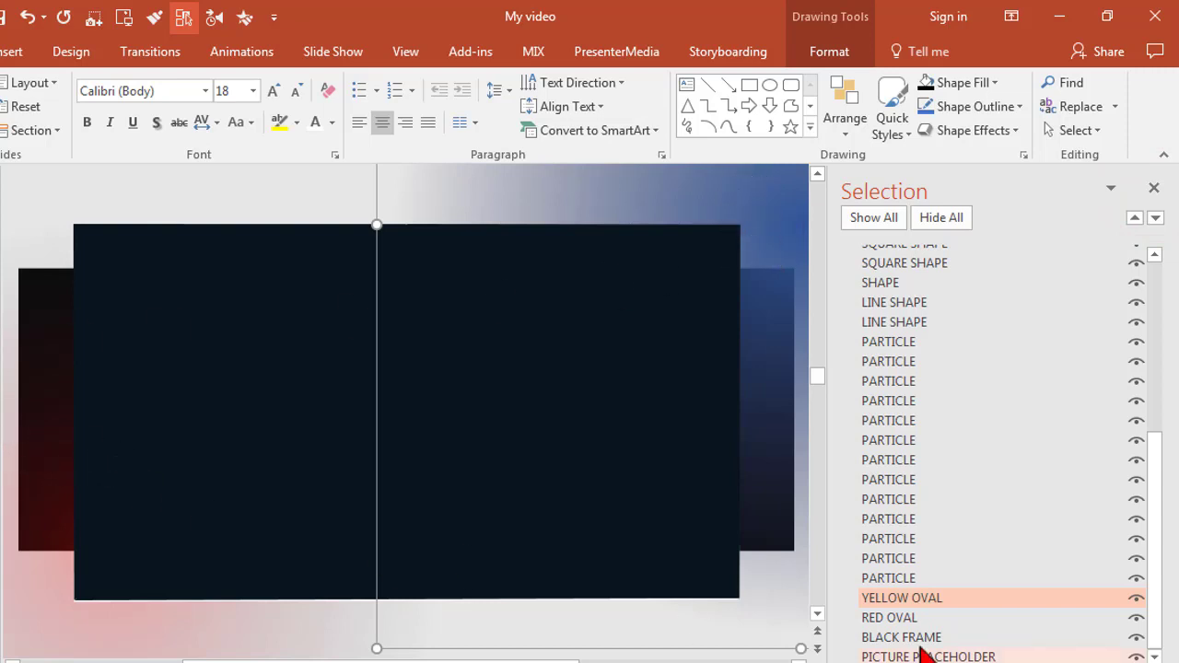
Change the red gradient stop of the RED OVAL to standard yellow and close the shape formatting
left_click(903, 619)
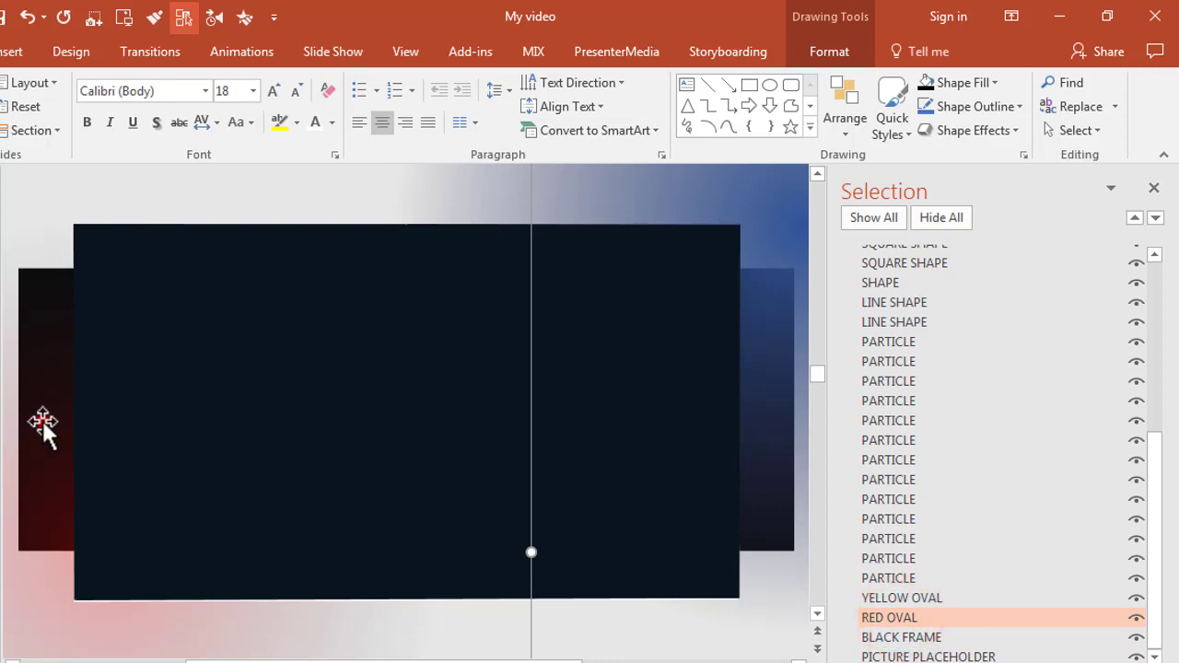
right_click(41, 421)
left_click(69, 380)
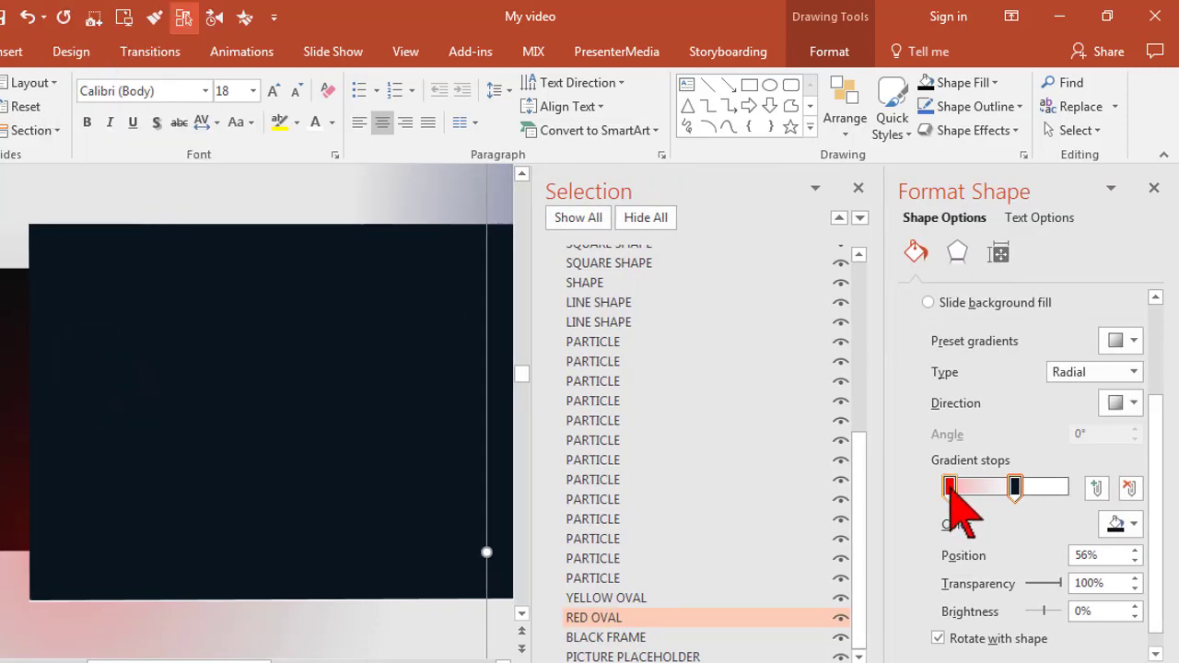
left_click(1119, 524)
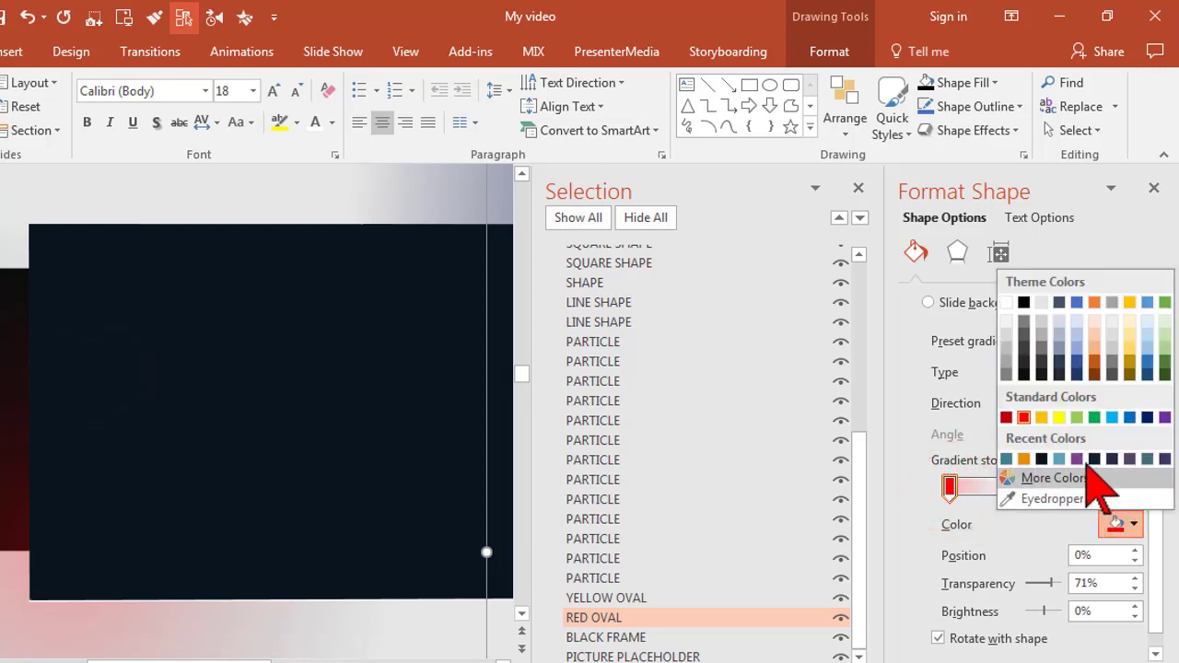
left_click(1059, 417)
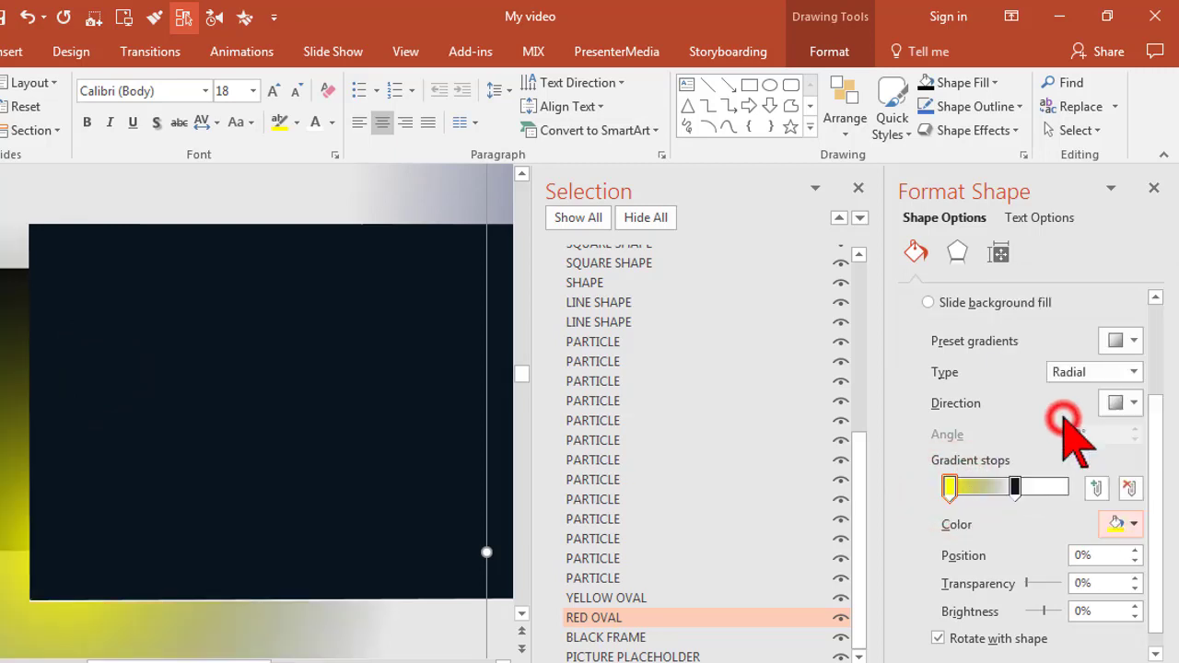
left_click(1153, 188)
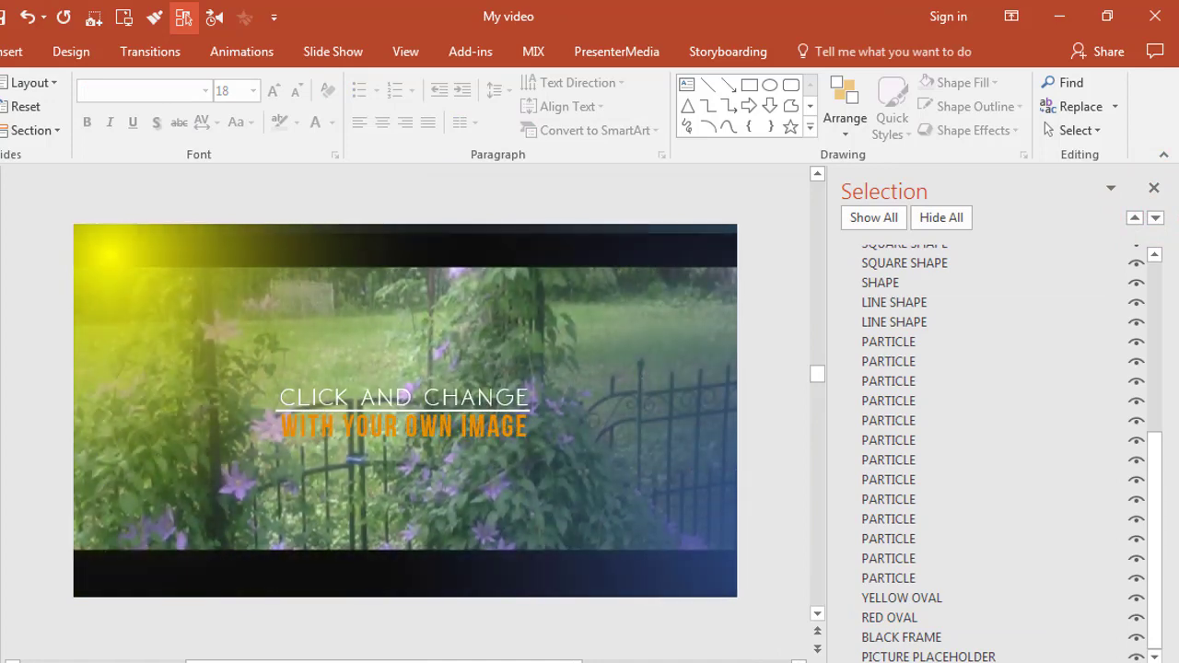
On the slide with the EASY TO CUSTOMIZE text, hide all objects and show only the picture placeholder
left_click(3, 450)
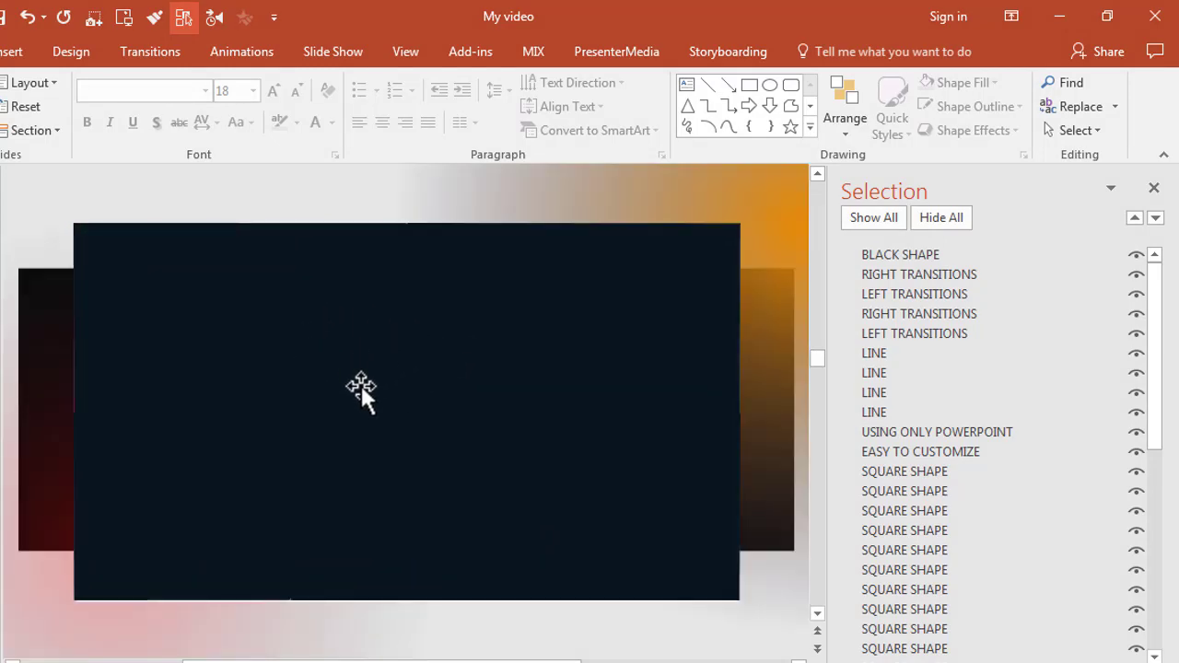
left_click(972, 433)
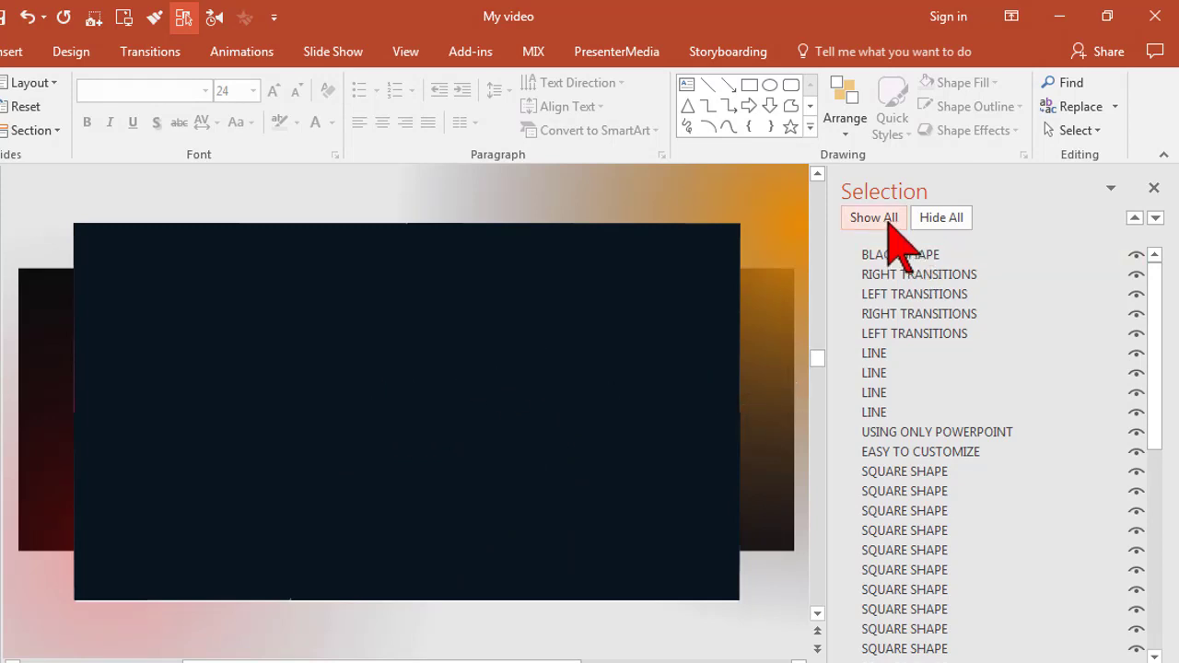
left_click(942, 219)
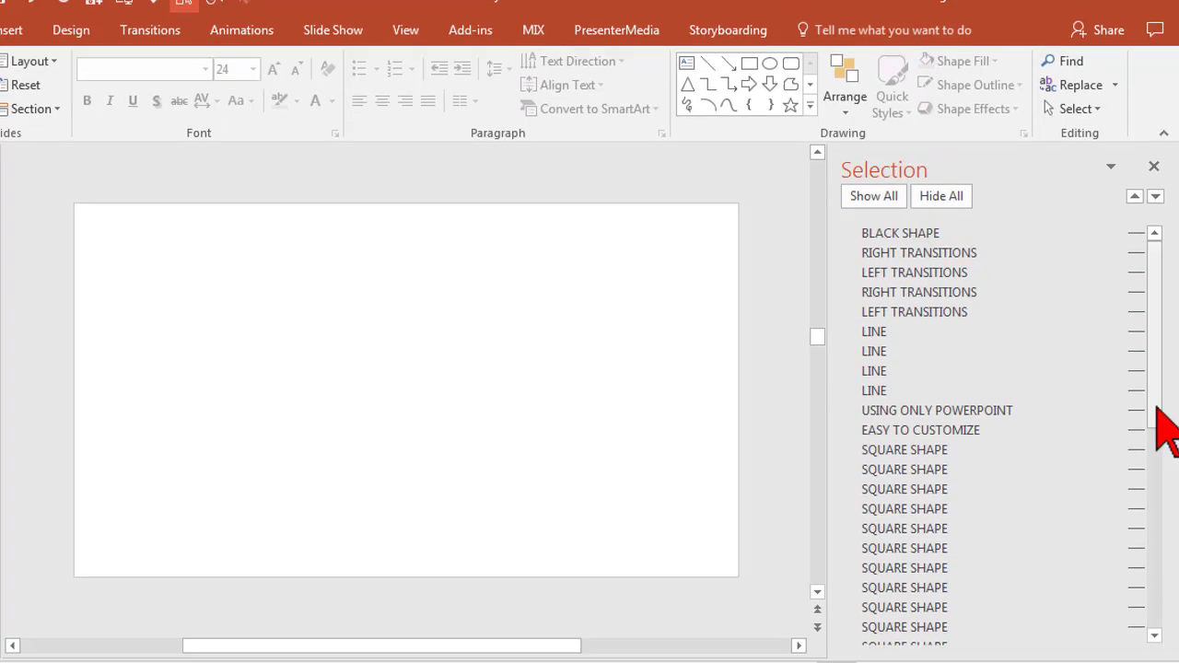
left_click_drag(1155, 410, 1155, 626)
left_click(1137, 630)
scroll(1151, 623, "up", 15)
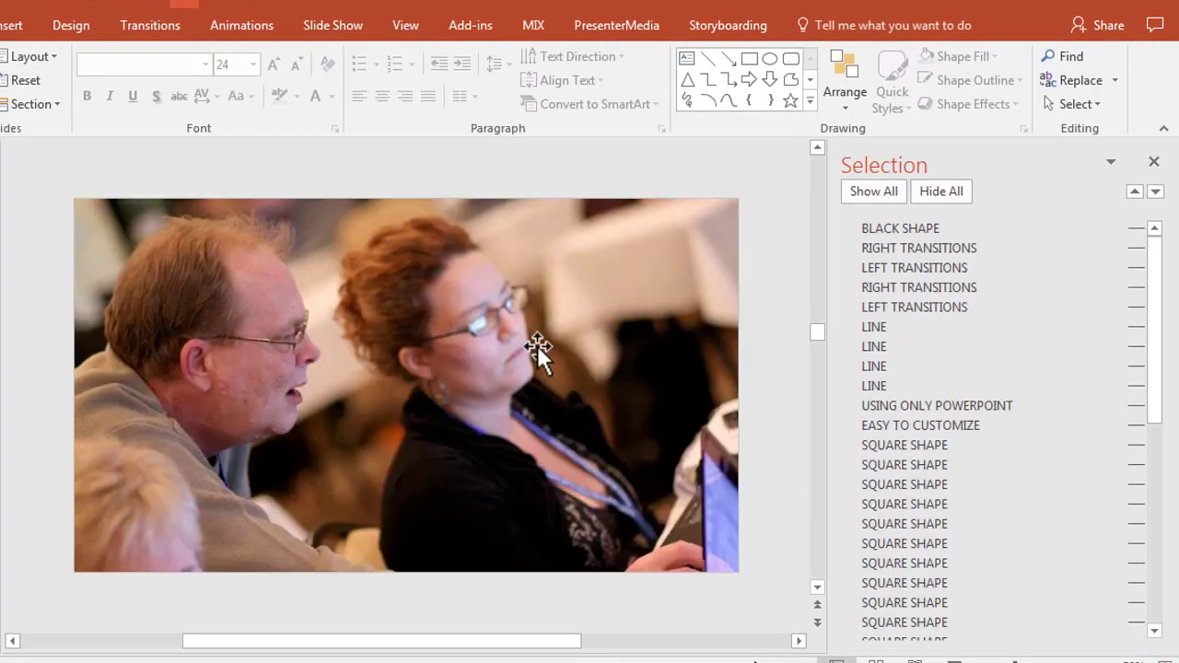
Show the USING ONLY POWERPOINT and EASY TO CUSTOMIZE texts and the four LINE objects, and hide the picture placeholder
left_click(1136, 406)
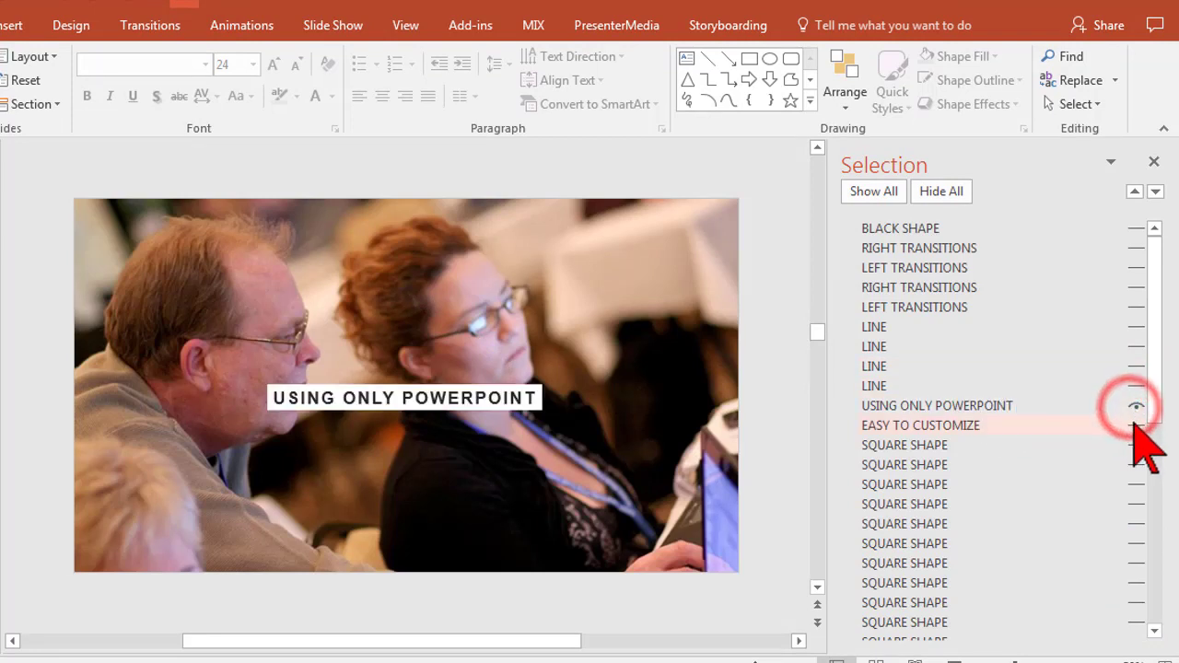
left_click(1137, 426)
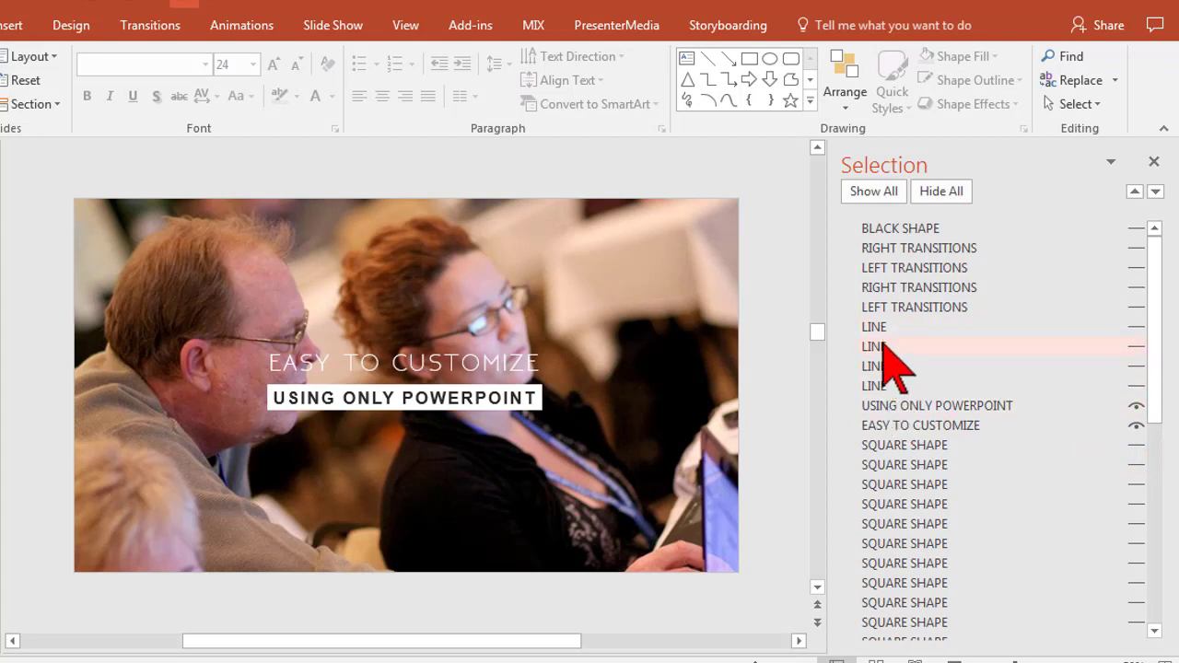
left_click(1136, 327)
left_click(1137, 347)
left_click(1136, 366)
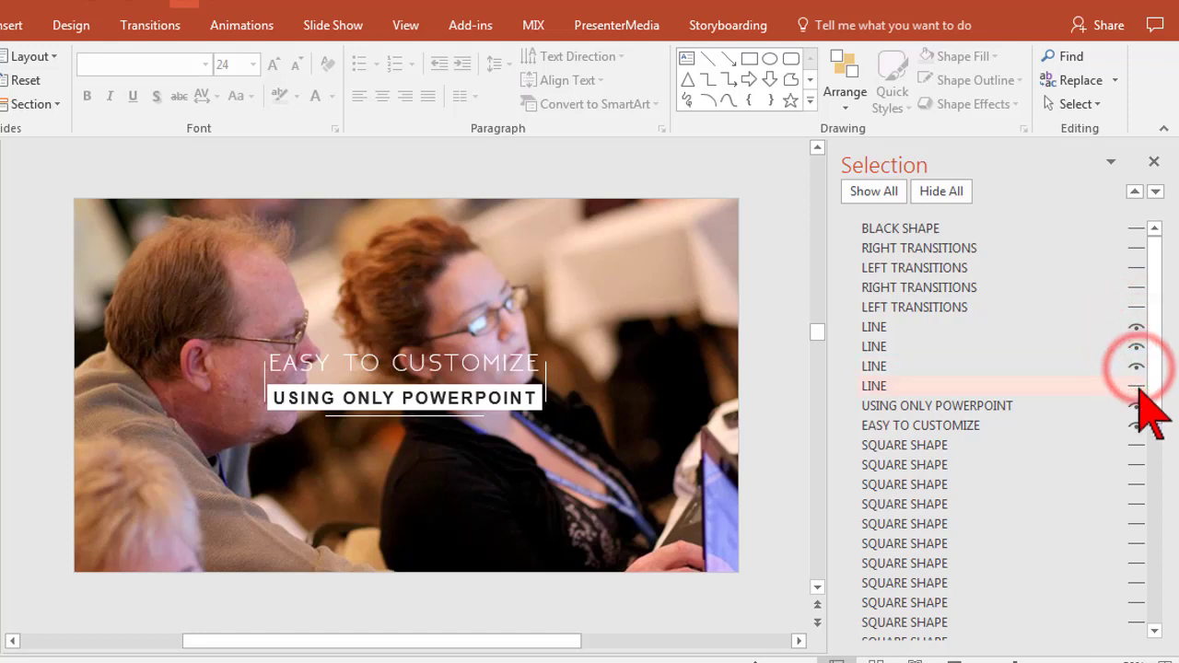
left_click(1136, 386)
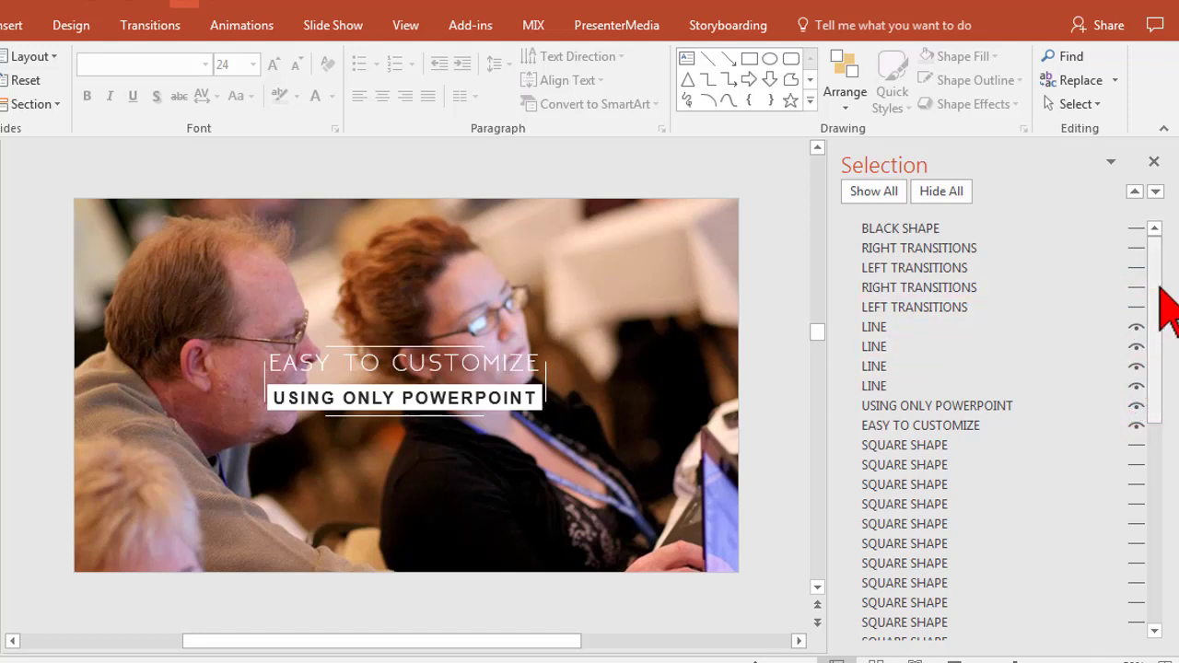
left_click_drag(1155, 293, 1166, 501)
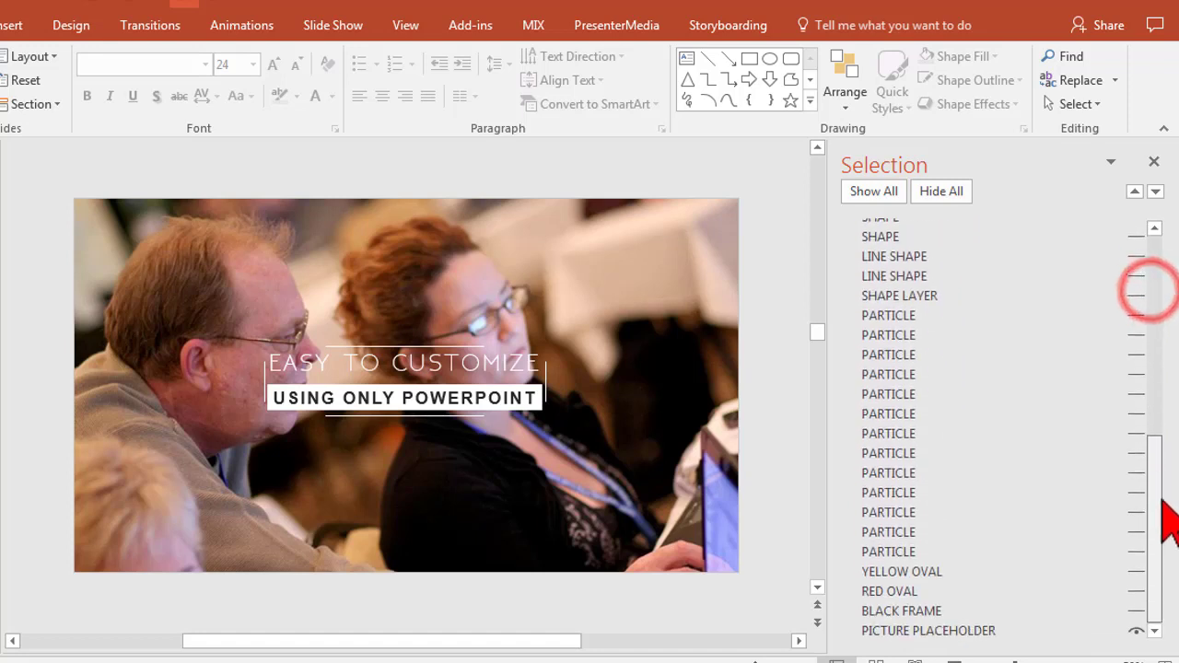
left_click(1136, 632)
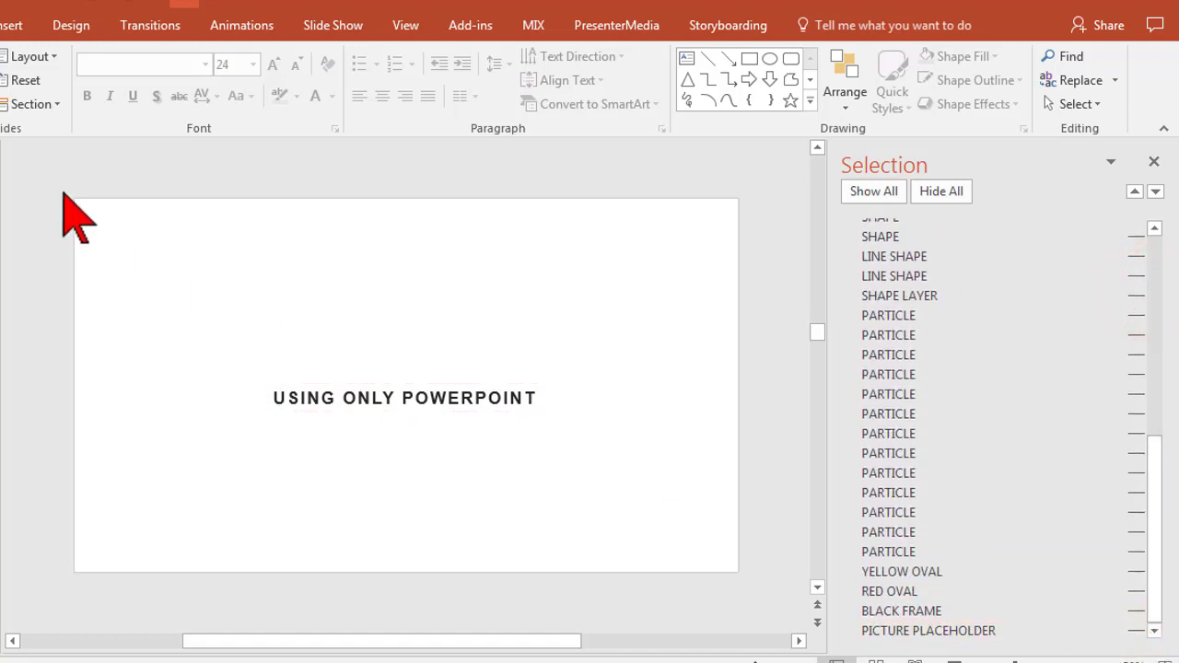
Move both texts and their four lines together straight down to the lower part of the slide and show all objects again
left_click_drag(33, 164, 799, 619)
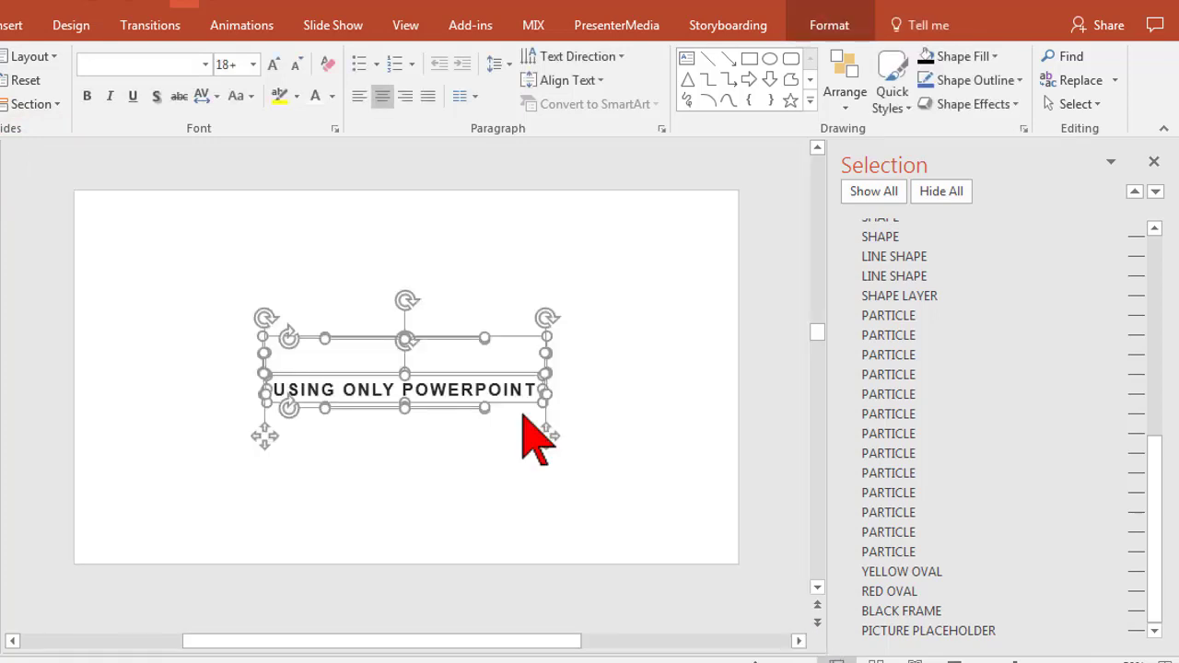
key("Down")
key("Down")
key("Down")
key("Down")
key("Down")
key("Down")
key("Down")
key("Down")
key("Down")
key("Down")
key("Down")
key("Down")
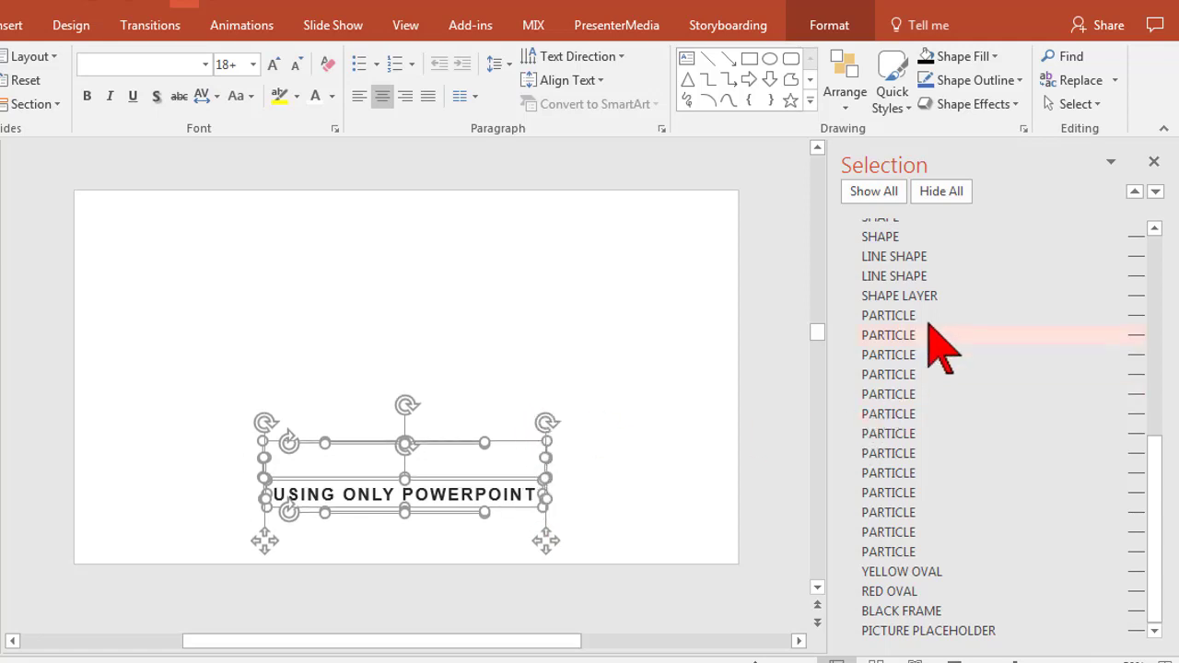
left_click(890, 191)
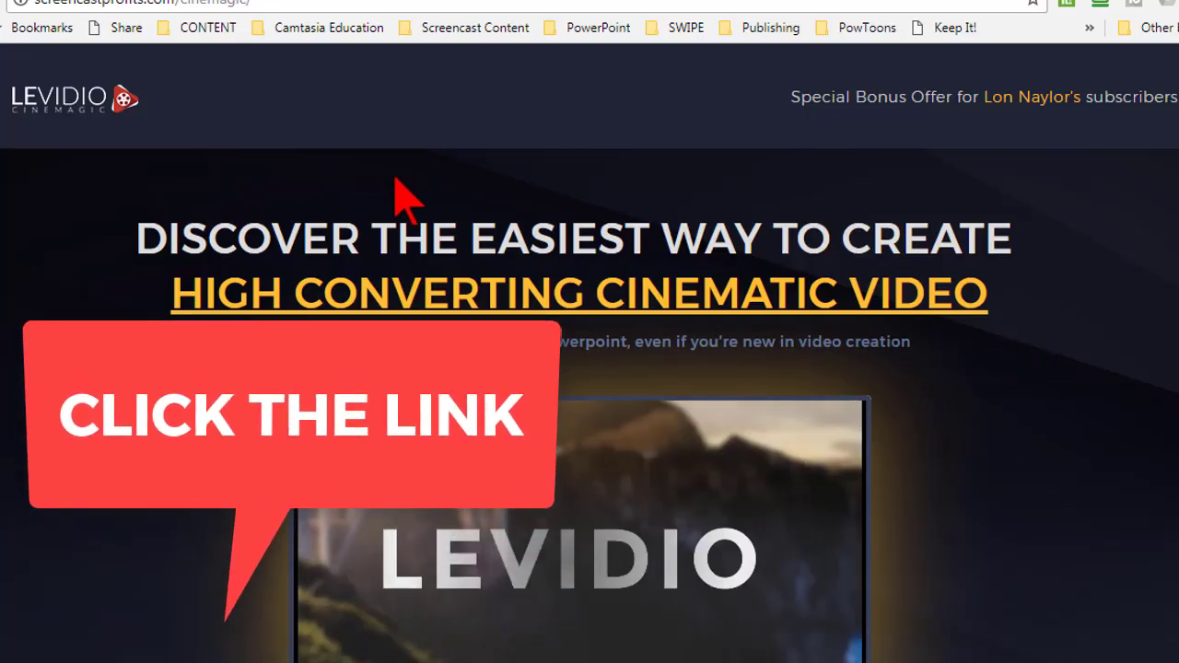
Examine the Levidio Cinemagic offer page in the web browser, from the headline through the template samples to the Bonus 6 section
scroll(992, 377, "down", 1)
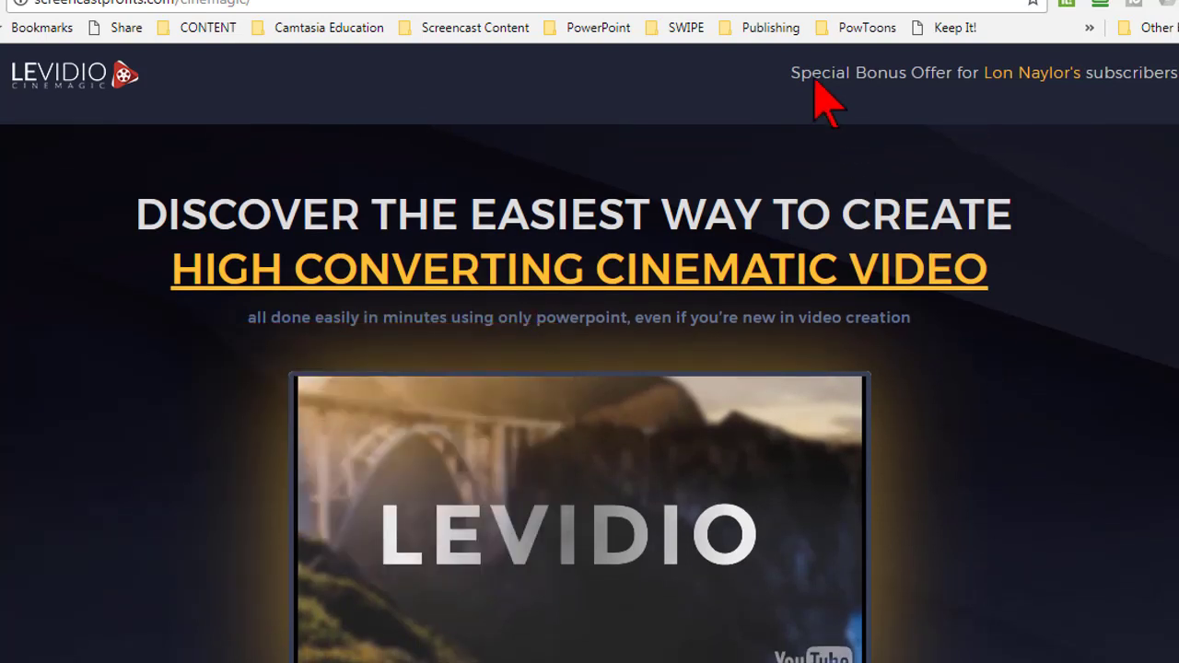
left_click_drag(783, 74, 1178, 92)
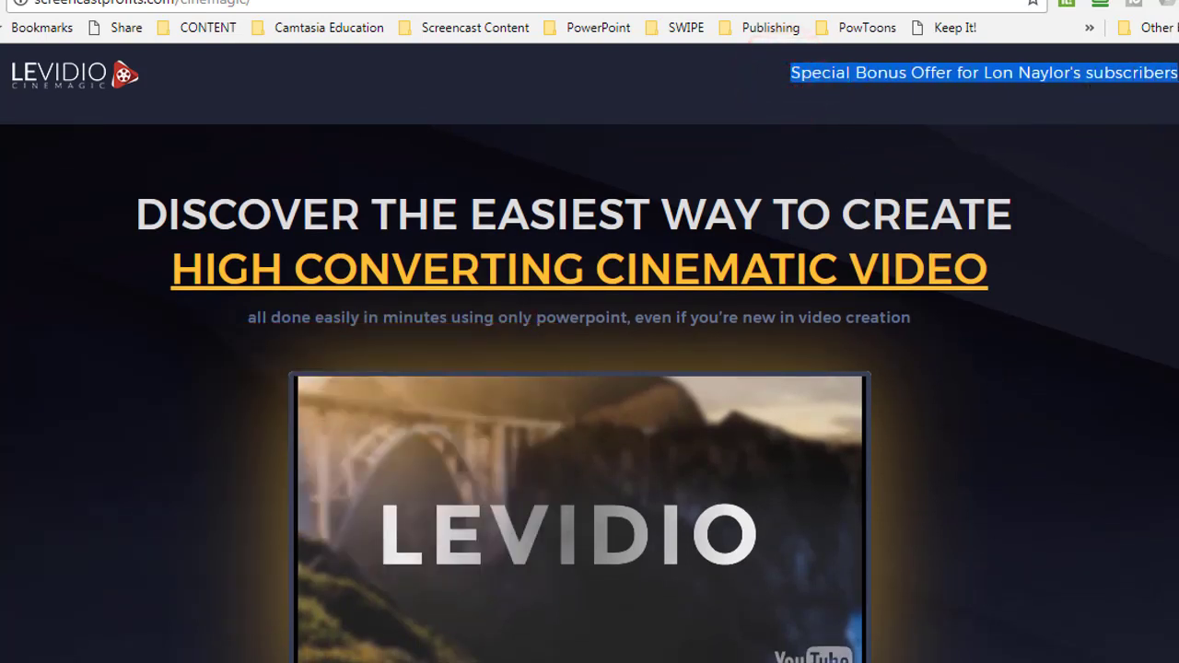
left_click(1083, 263)
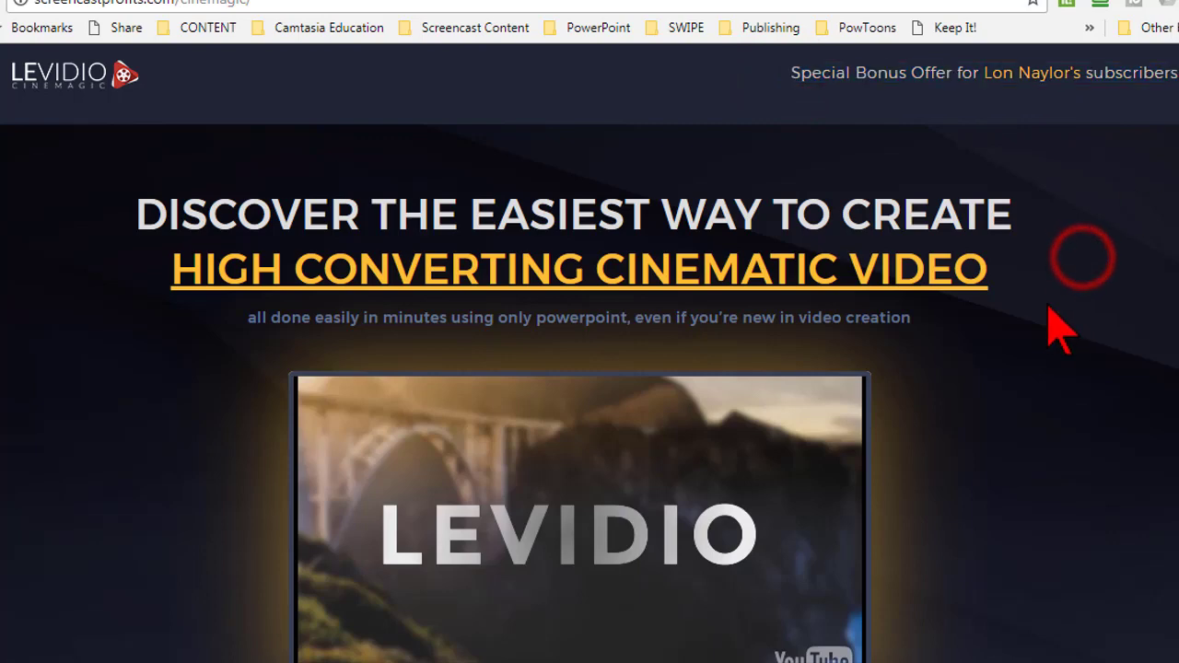
scroll(1051, 332, "down", 3)
scroll(1051, 341, "down", 3)
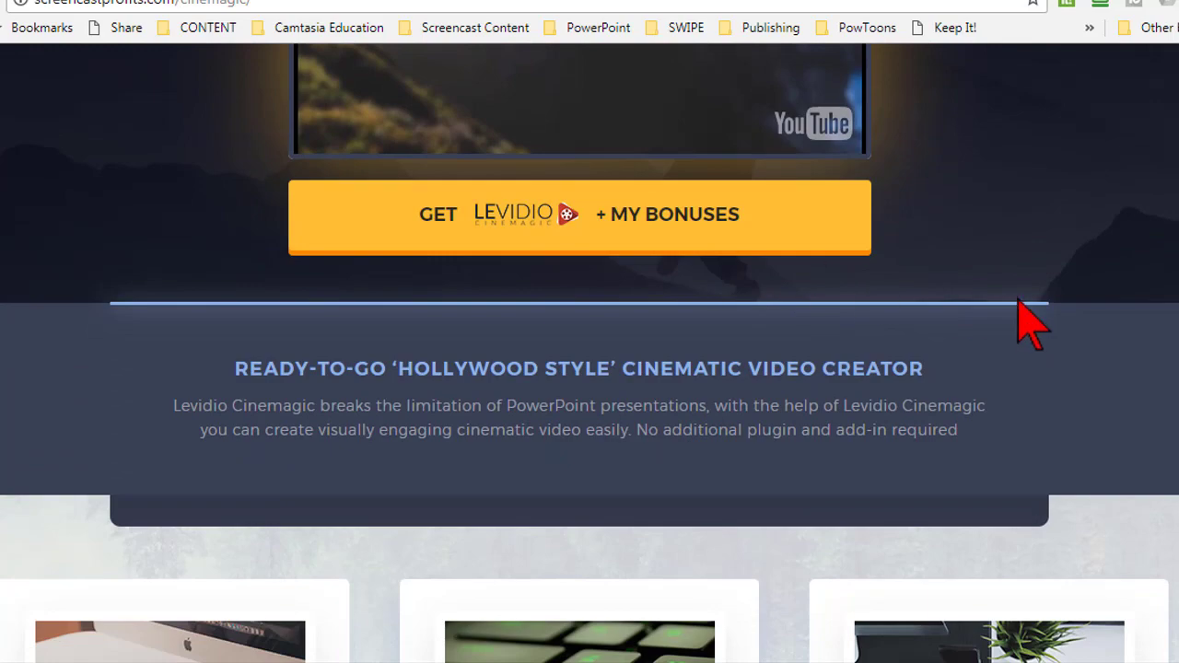
scroll(1147, 405, "down", 10)
scroll(1147, 410, "down", 6)
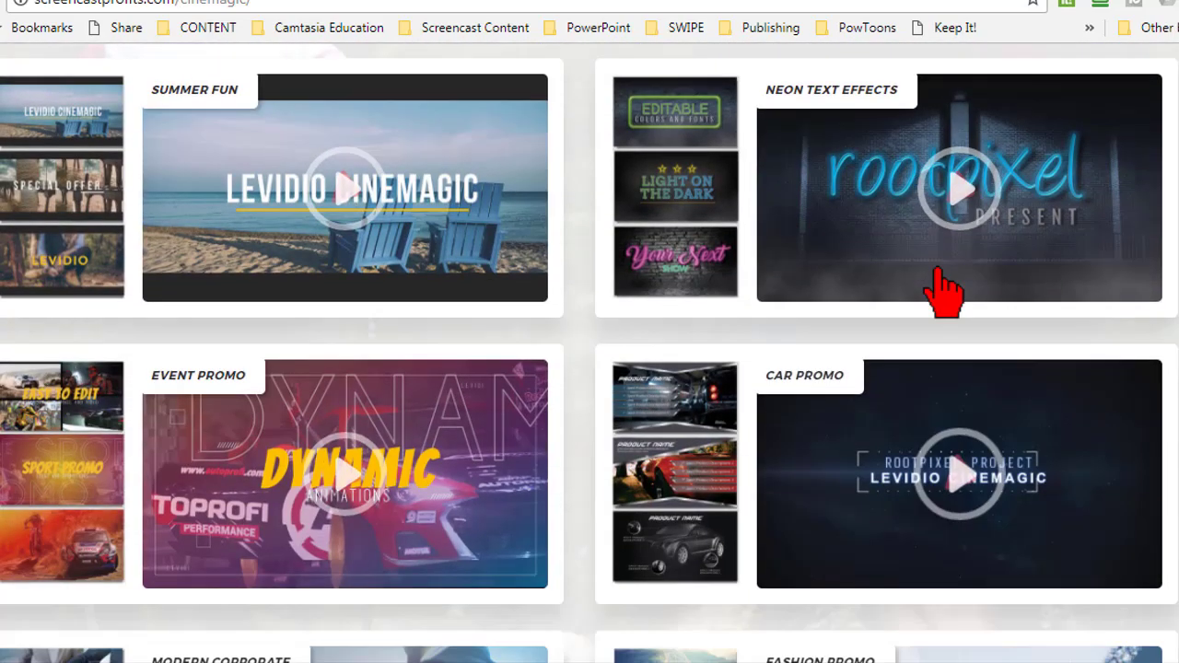
scroll(600, 289, "down", 15)
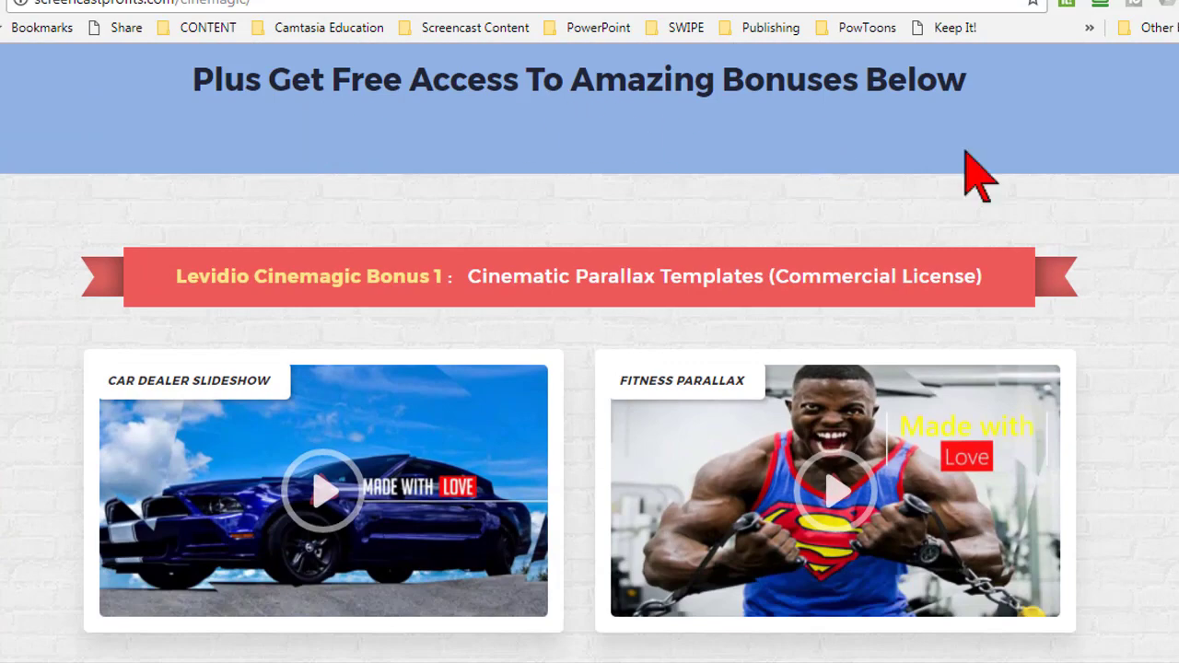
scroll(1147, 290, "down", 8)
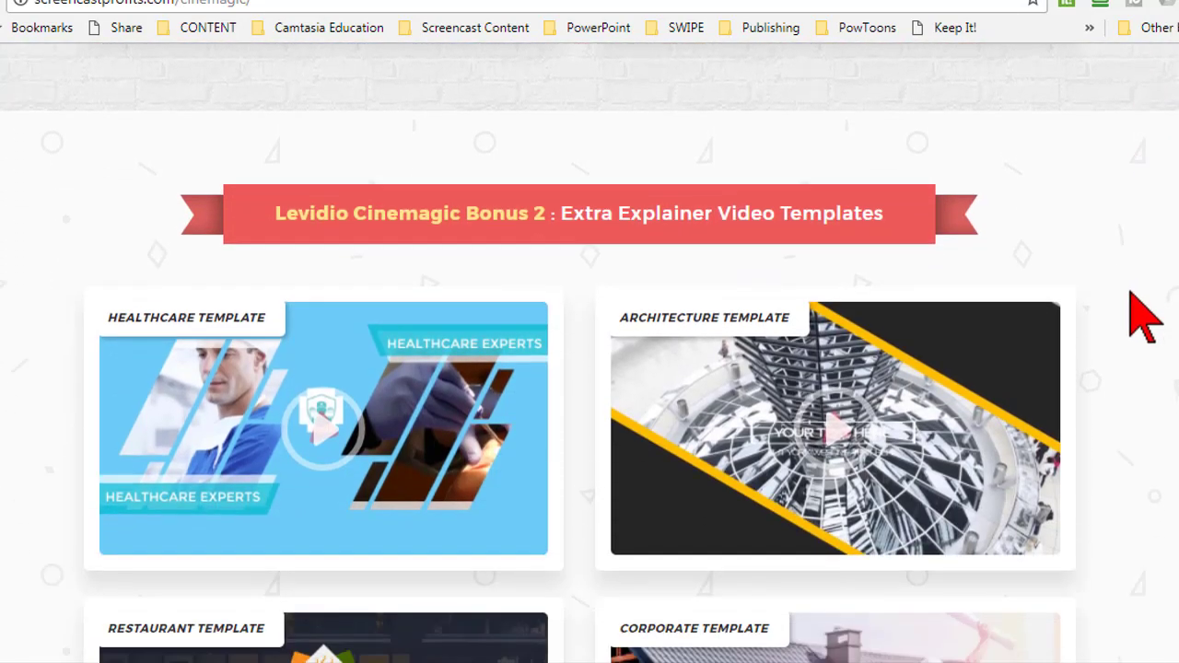
scroll(1143, 332, "down", 17)
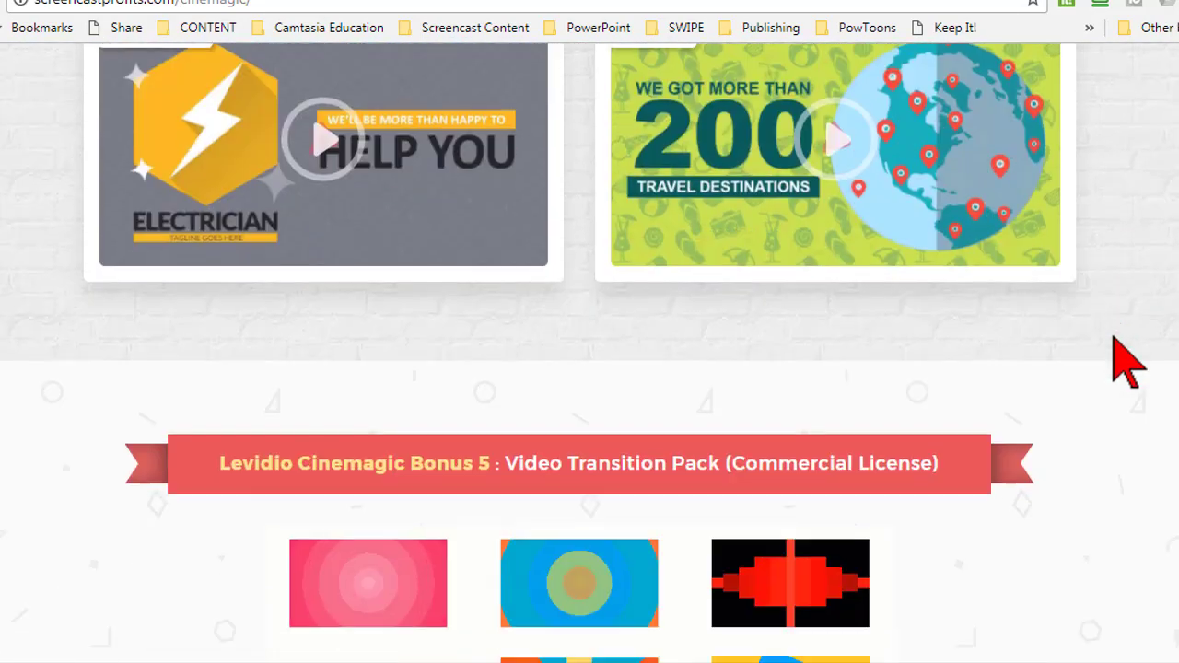
scroll(1129, 362, "down", 10)
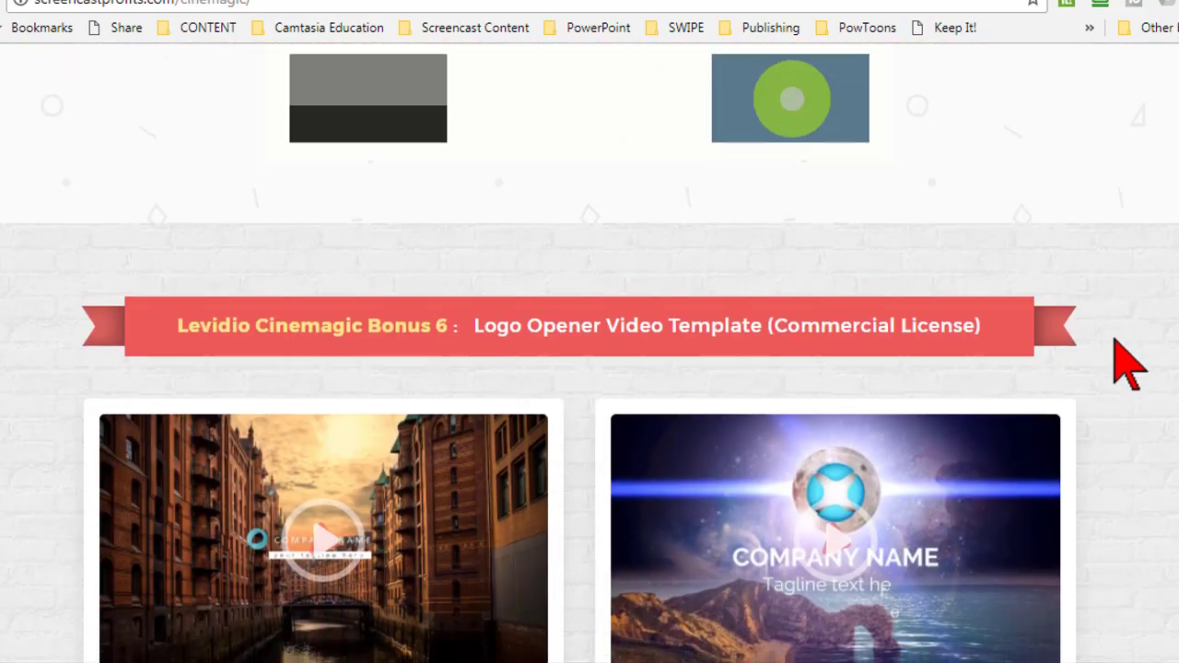